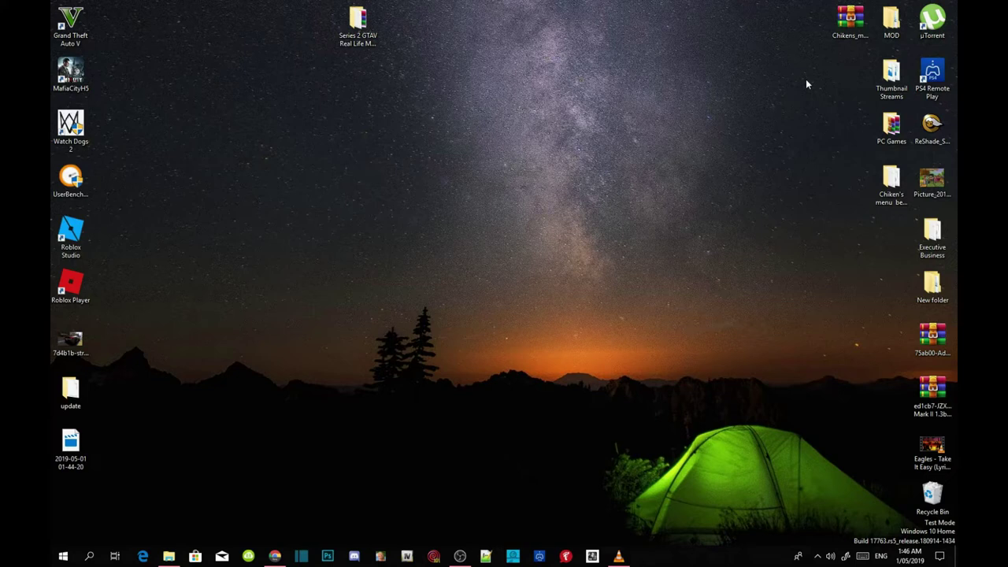
Step: Open the GTA V shortcut's file location on drive D and place the Explorer window up-left
{"action": "left_click", "coordinate": [71, 23]}
{"action": "right_click", "coordinate": [73, 24]}
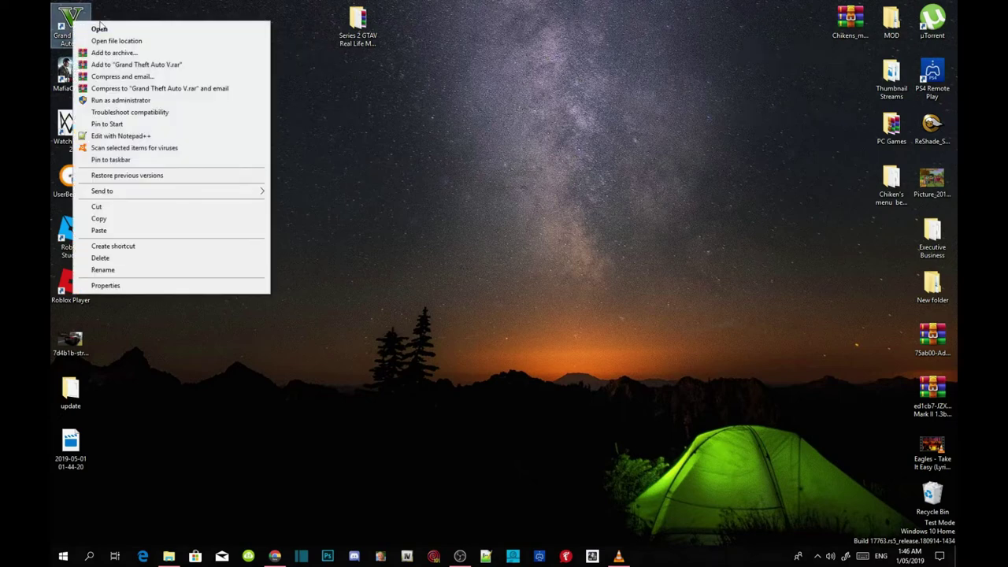
{"action": "left_click", "coordinate": [103, 25]}
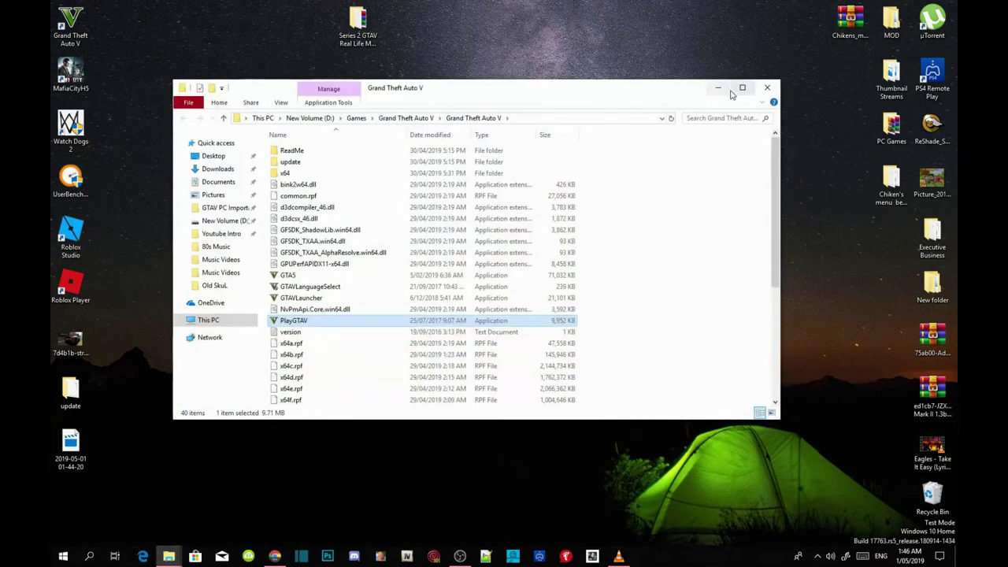
{"action": "left_click", "coordinate": [741, 88]}
{"action": "left_click", "coordinate": [620, 159]}
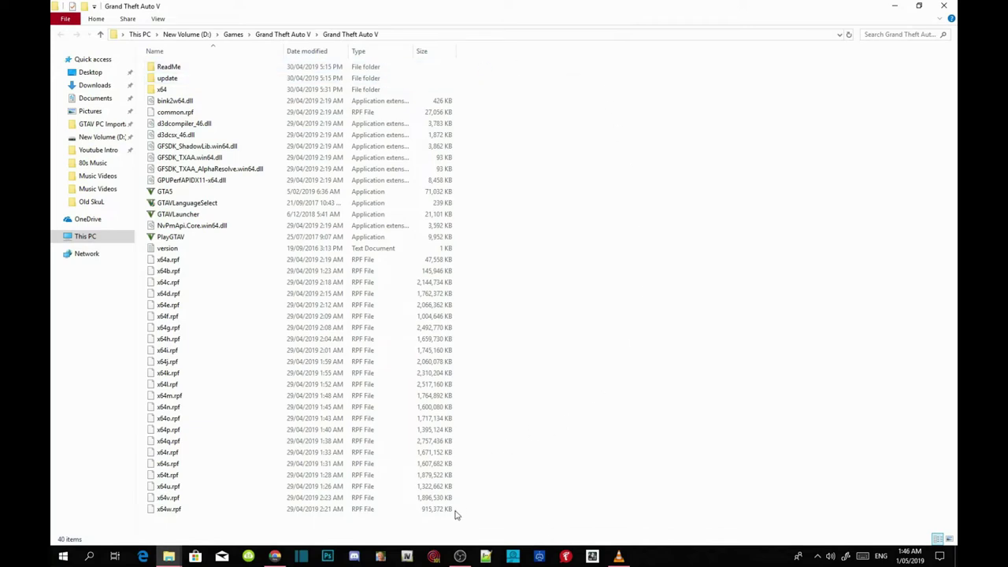
{"action": "left_click", "coordinate": [918, 6]}
{"action": "left_click_drag", "start_coordinate": [681, 100], "coordinate": [595, 85]}
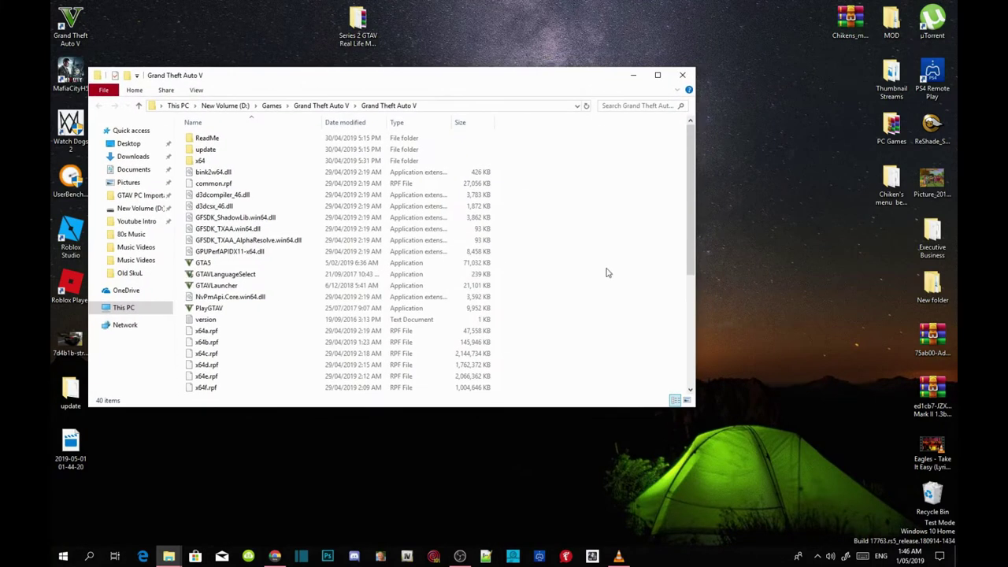
{"action": "scroll", "coordinate": [626, 246], "scroll_direction": "down", "scroll_amount": 6}
{"action": "scroll", "coordinate": [616, 261], "scroll_direction": "up", "scroll_amount": 4}
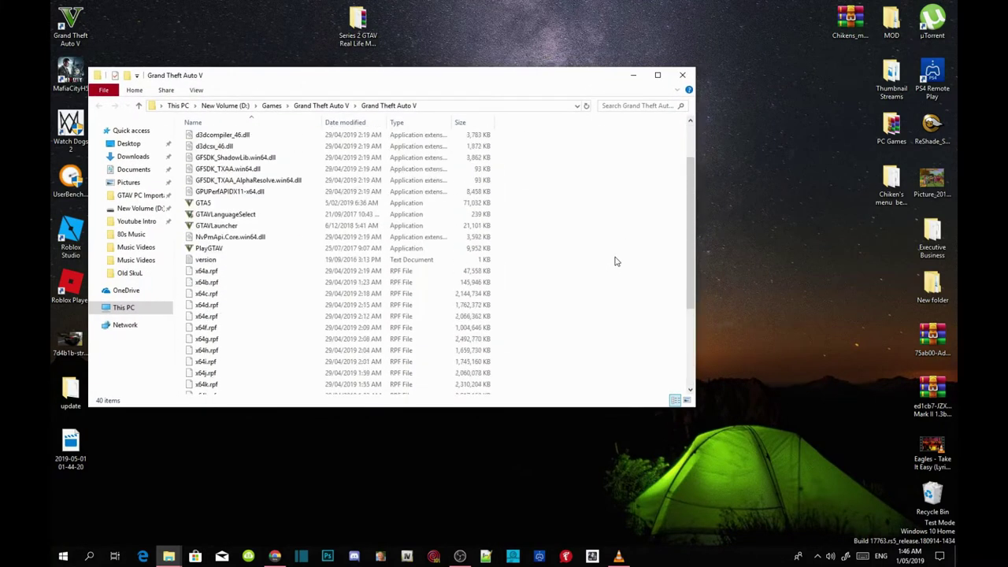
{"action": "scroll", "coordinate": [616, 261], "scroll_direction": "up", "scroll_amount": 2}
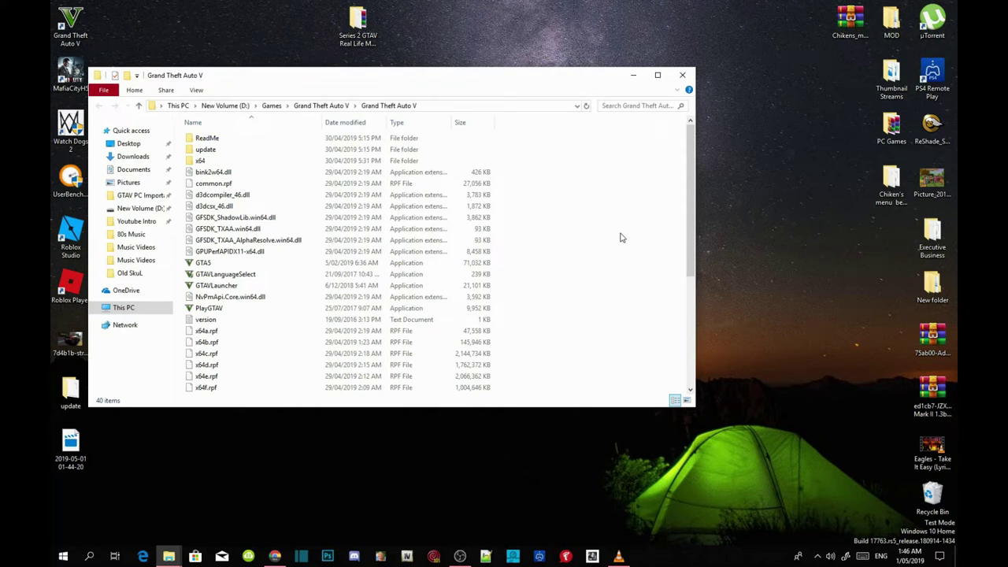
Step: In OpenIV's ASI Manager for GTA V, install ASI Loader, OpenIV.ASI with a mods folder, and openCamera
{"action": "left_click", "coordinate": [414, 561]}
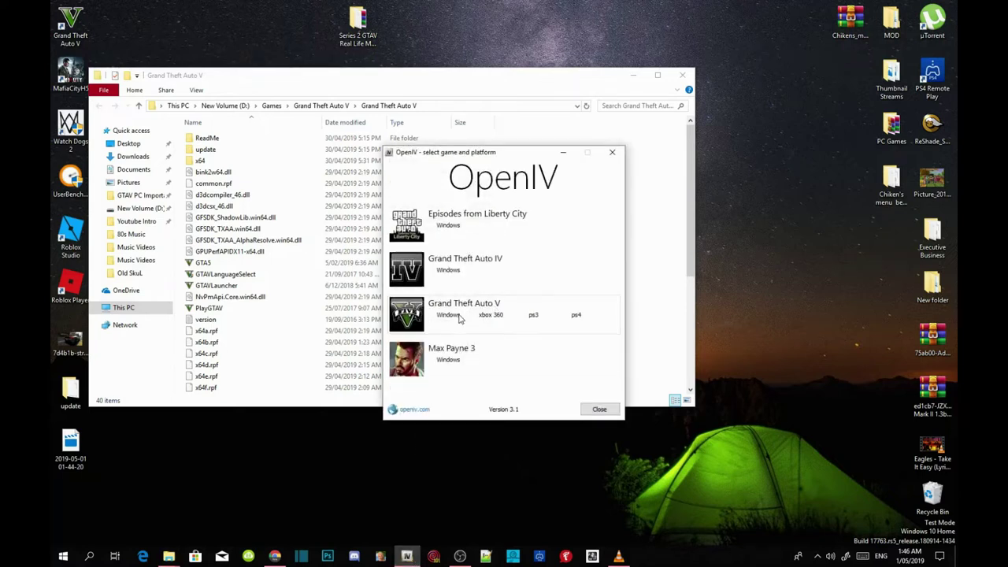
{"action": "left_click", "coordinate": [448, 315]}
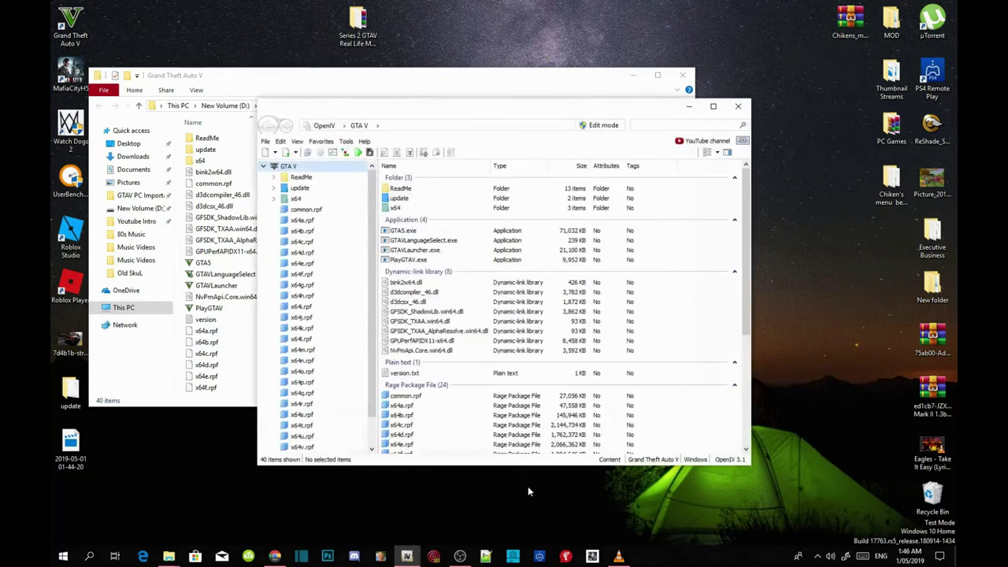
{"action": "left_click", "coordinate": [348, 143]}
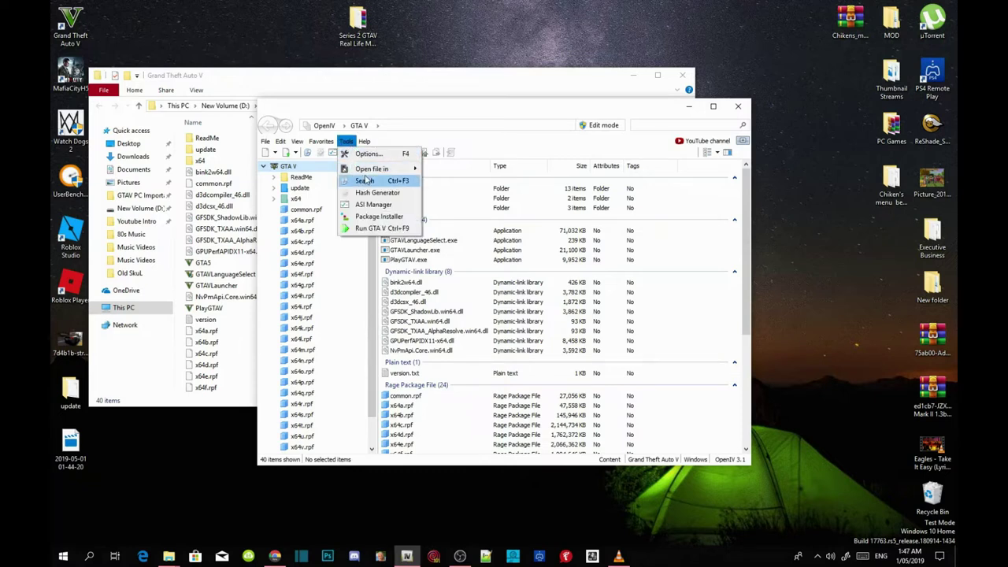
{"action": "left_click", "coordinate": [373, 205]}
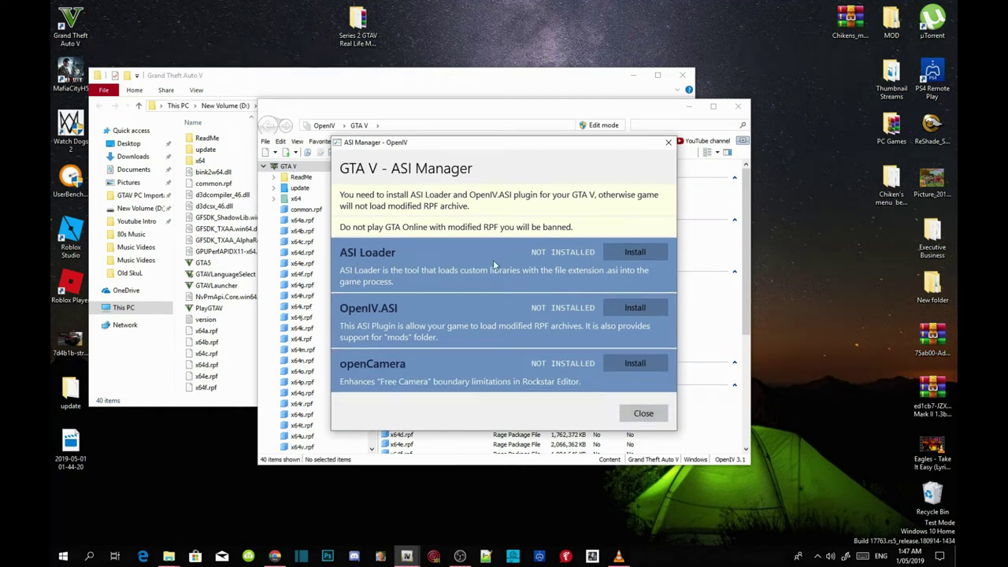
{"action": "left_click", "coordinate": [634, 252]}
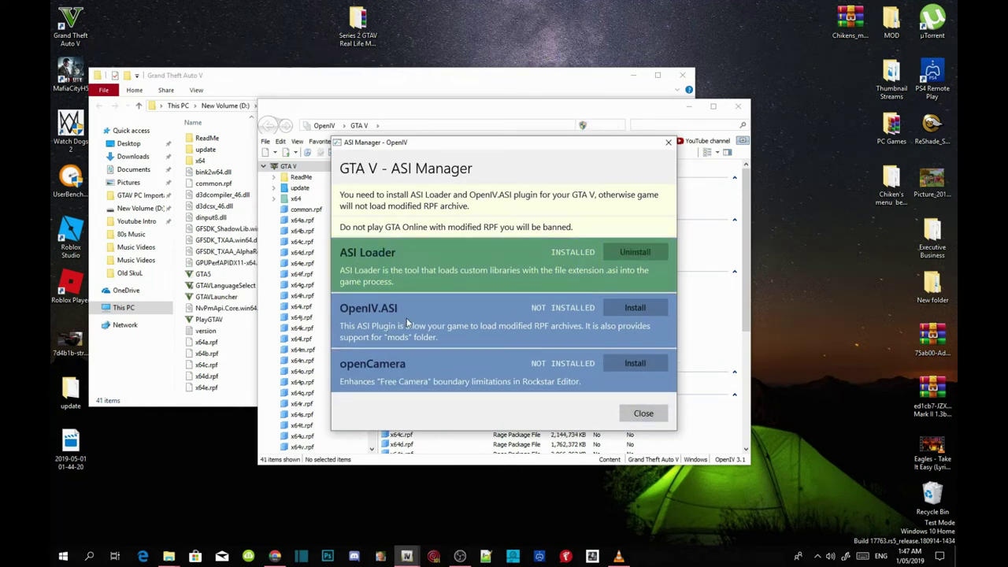
{"action": "left_click", "coordinate": [636, 308]}
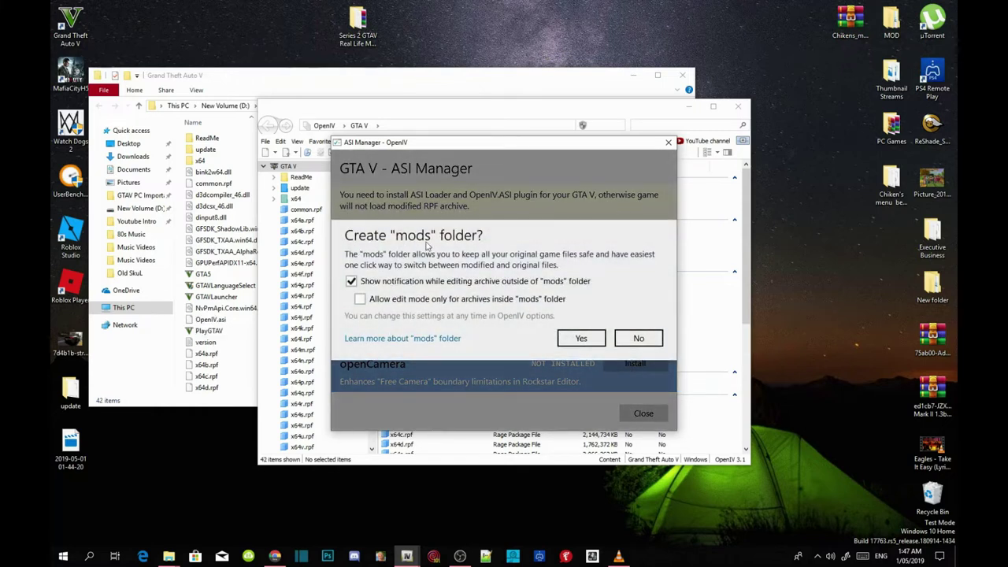
{"action": "left_click", "coordinate": [568, 342]}
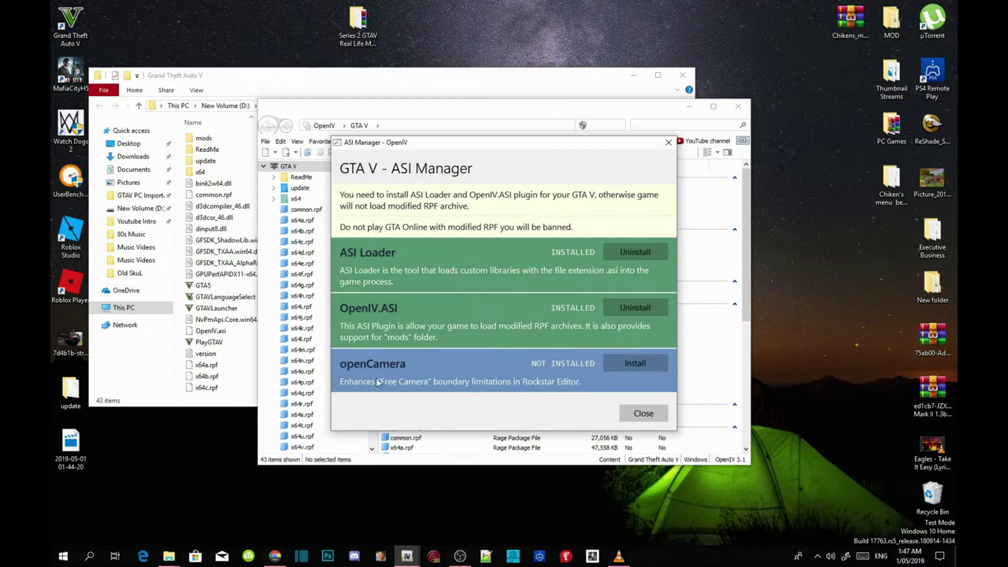
{"action": "left_click", "coordinate": [654, 366]}
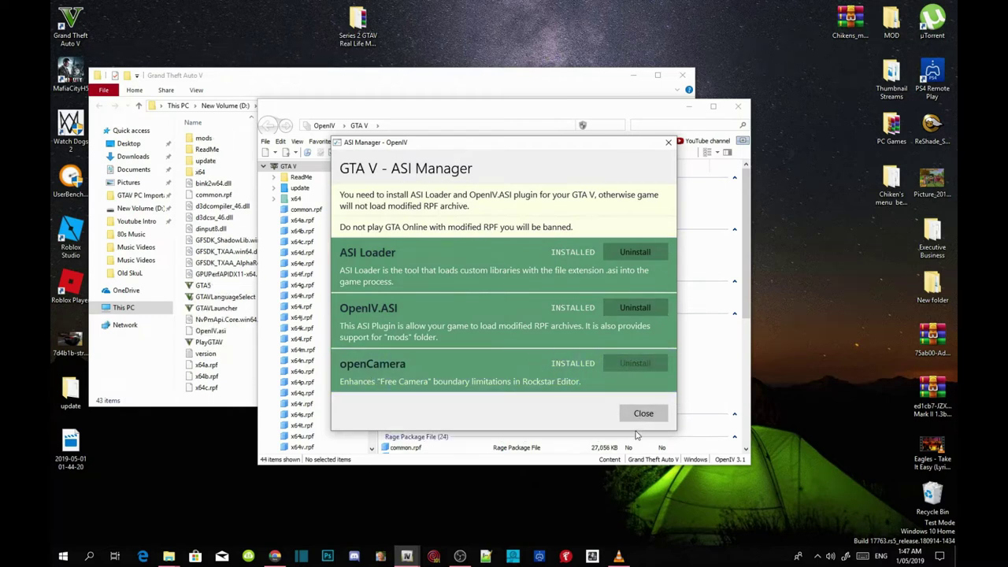
{"action": "left_click", "coordinate": [644, 415]}
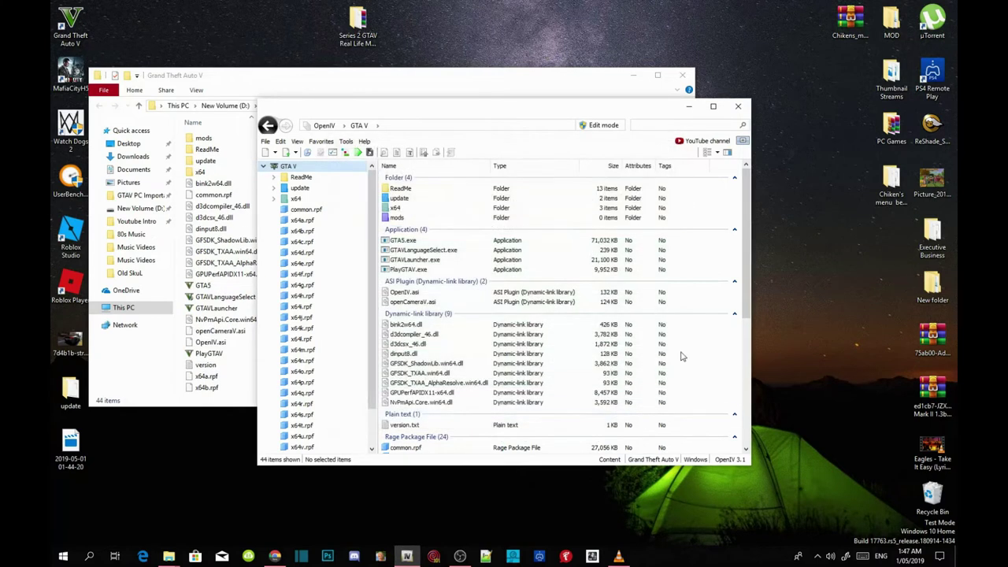
{"action": "left_click", "coordinate": [739, 107]}
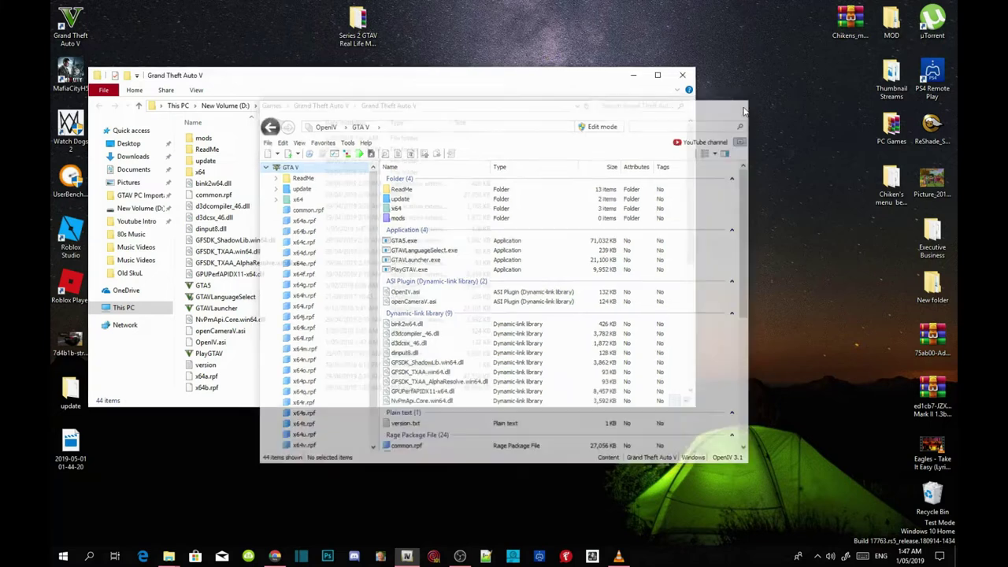
Step: Arrange the Grand Theft Auto V window alongside the MOD folder window
{"action": "left_click_drag", "start_coordinate": [485, 77], "coordinate": [602, 75]}
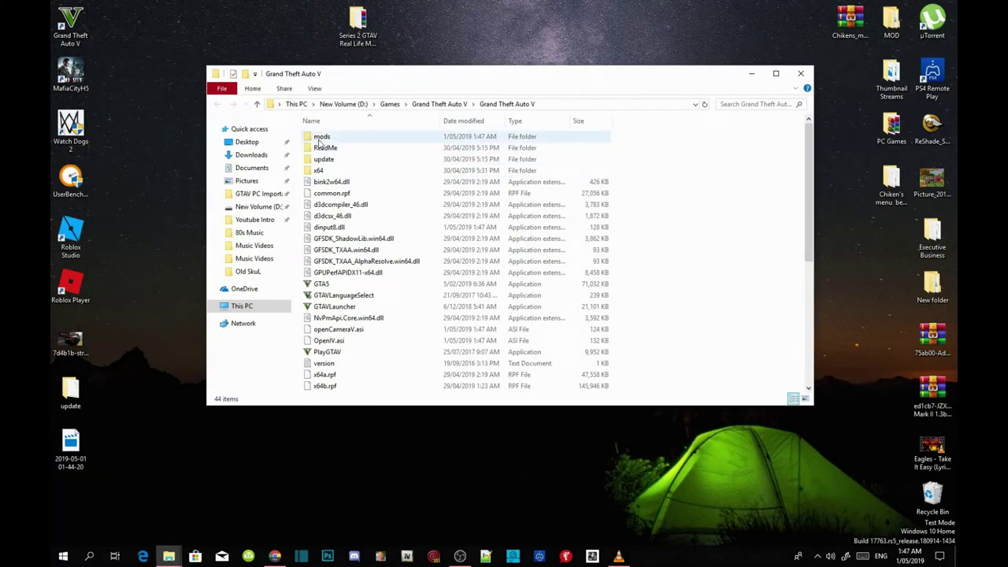
{"action": "scroll", "coordinate": [559, 222], "scroll_direction": "down", "scroll_amount": 7}
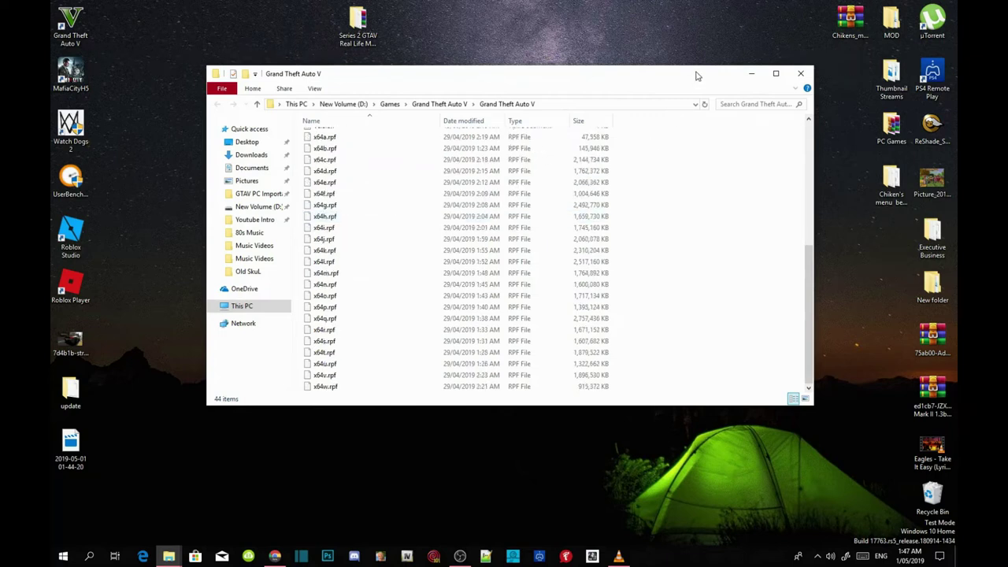
{"action": "left_click_drag", "start_coordinate": [697, 74], "coordinate": [589, 49]}
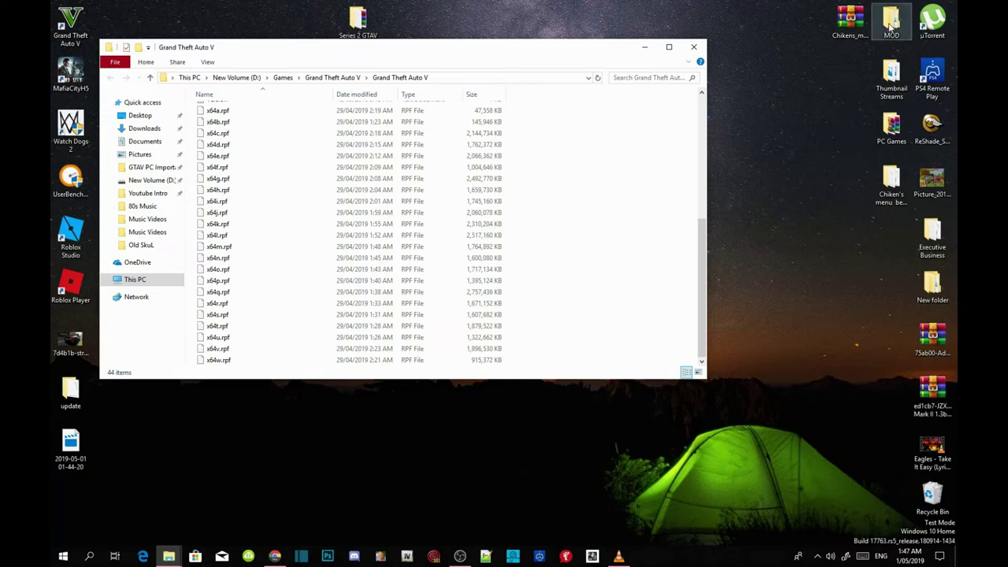
{"action": "mouse_move", "coordinate": [178, 559]}
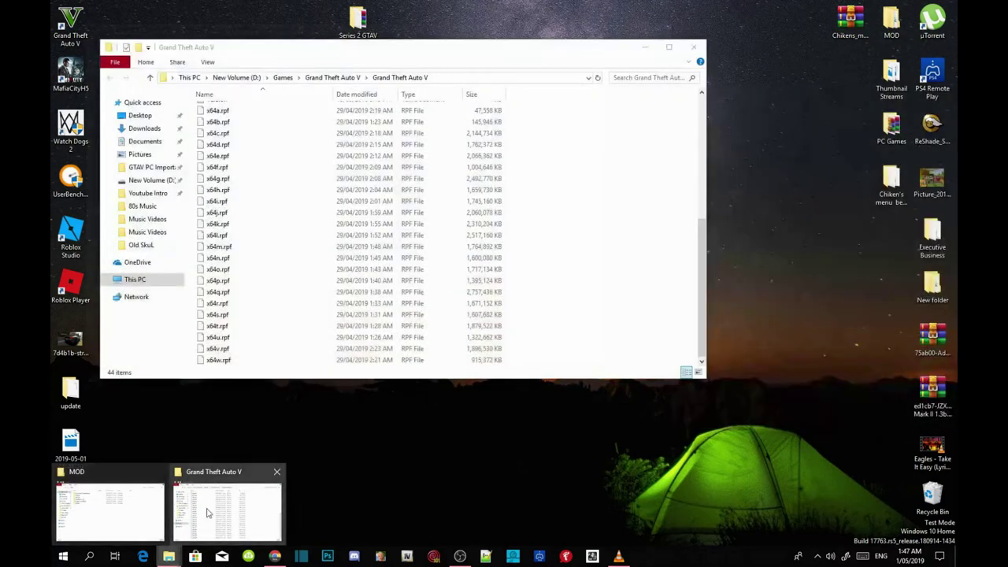
{"action": "left_click", "coordinate": [138, 513]}
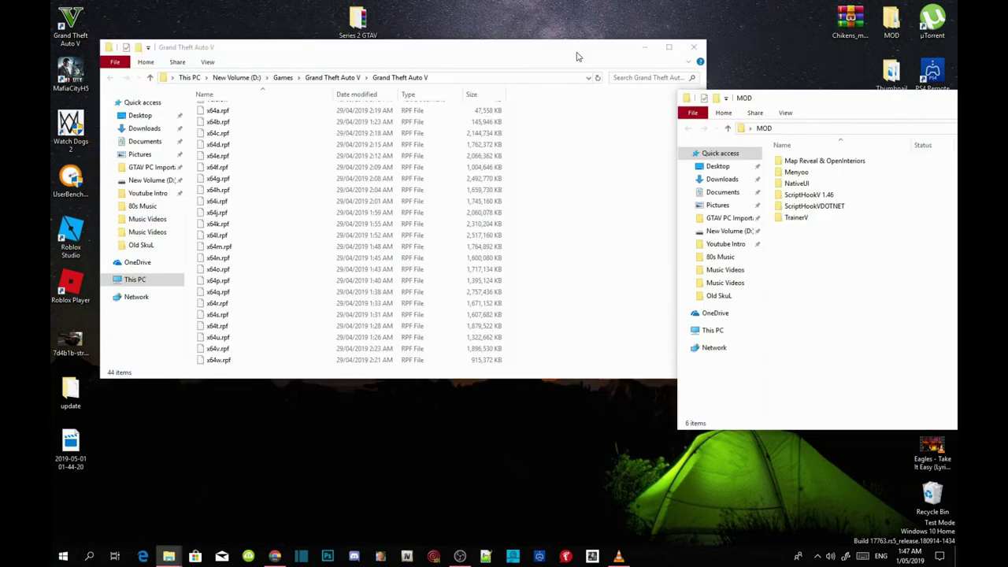
{"action": "left_click_drag", "start_coordinate": [576, 57], "coordinate": [536, 104]}
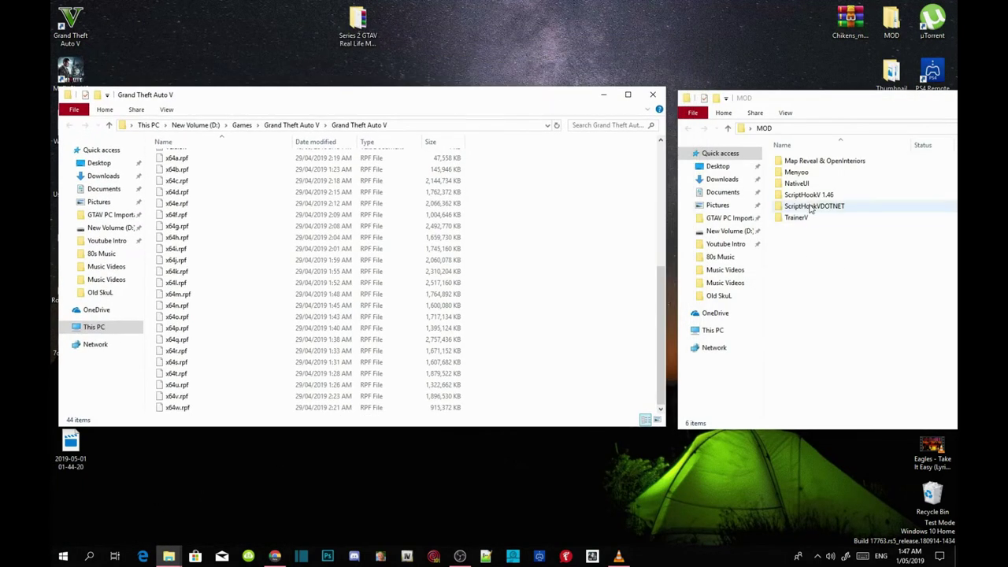
Step: Copy dinput8.dll and ScriptHookV.dll from ScriptHookV 1.46\bin into the game folder, replacing dinput8.dll
{"action": "double_click", "coordinate": [819, 195]}
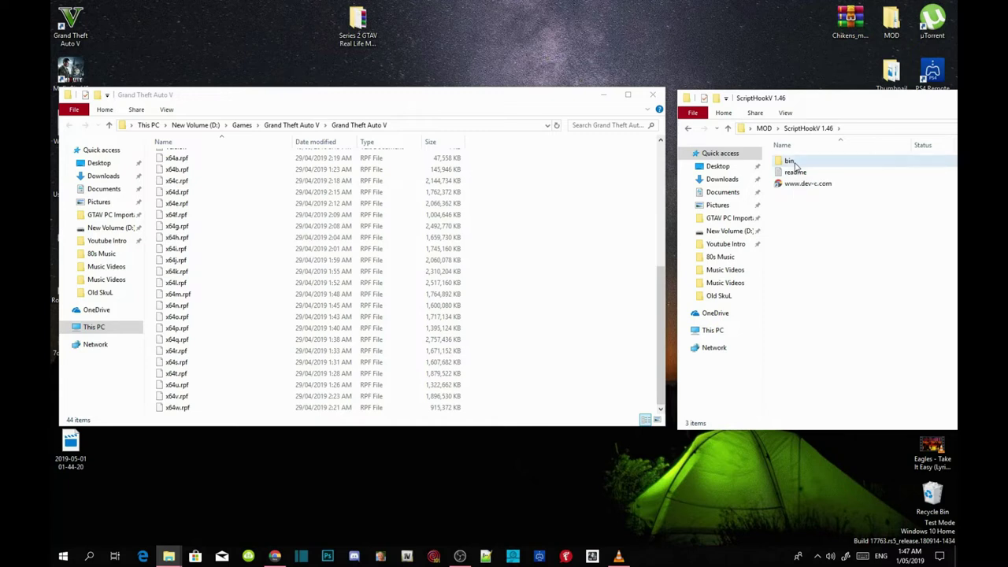
{"action": "double_click", "coordinate": [789, 160]}
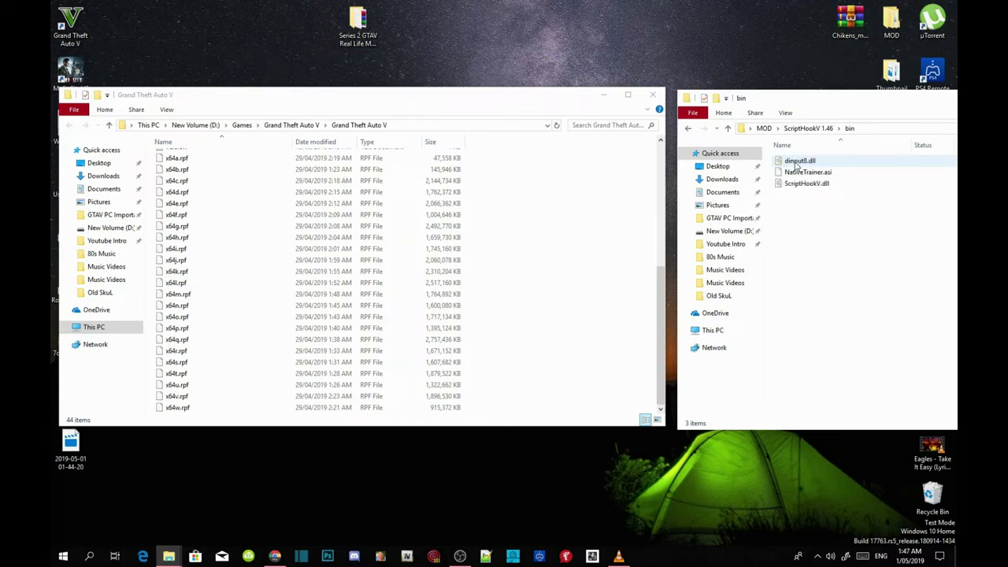
{"action": "left_click", "coordinate": [797, 162]}
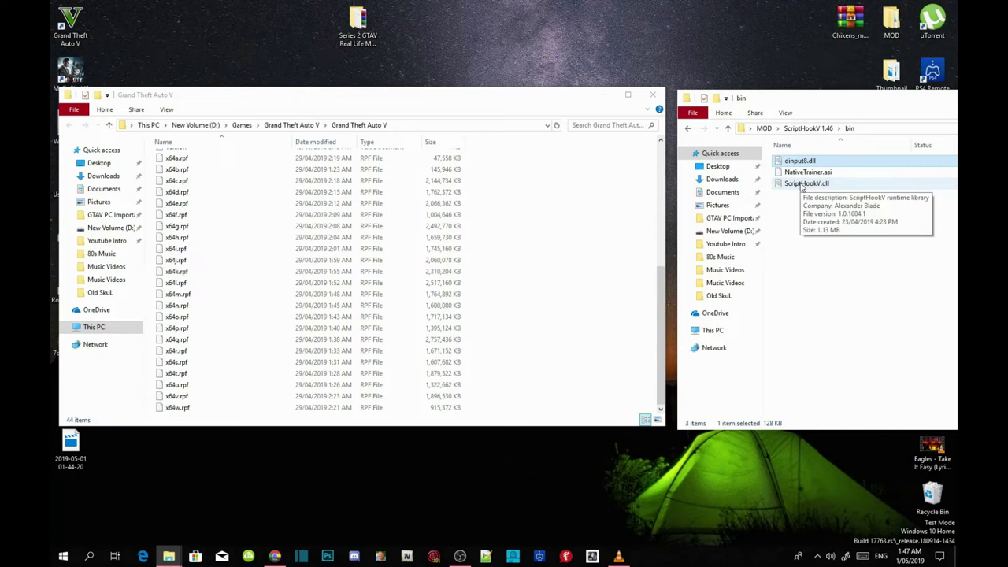
{"action": "left_click", "coordinate": [803, 184], "text": "ctrl"}
{"action": "left_click_drag", "start_coordinate": [803, 185], "coordinate": [581, 281]}
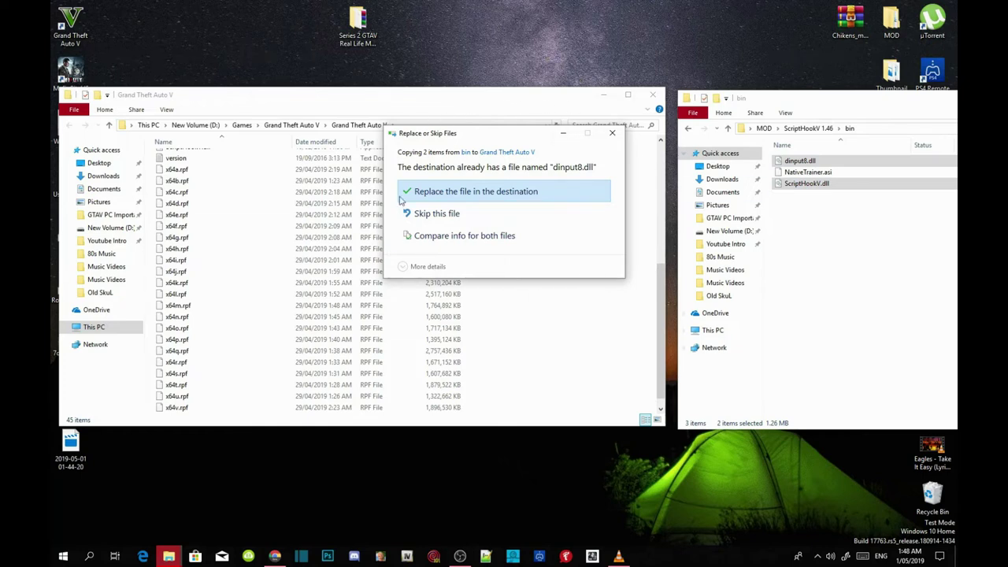
{"action": "left_click", "coordinate": [484, 197]}
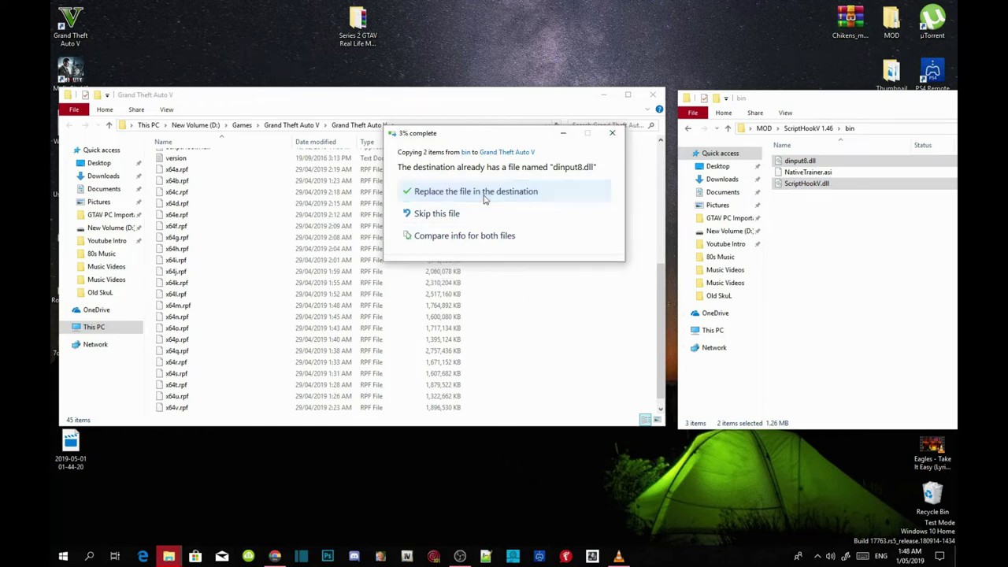
{"action": "key", "text": "alt+Left"}
{"action": "key", "text": "alt+Left"}
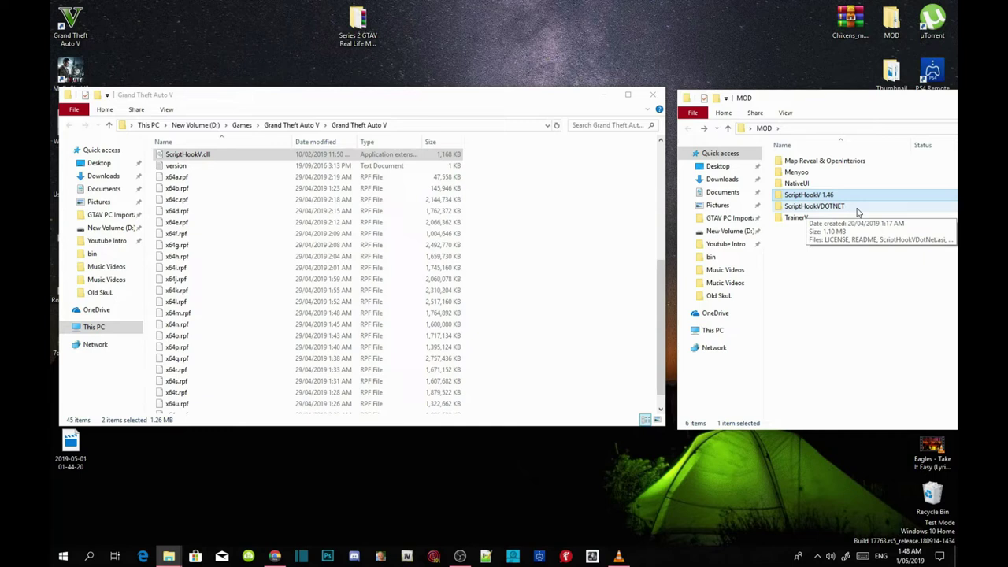
Step: Copy the three ScriptHookVDotNet files from ScriptHookVDOTNET into the Grand Theft Auto V folder
{"action": "left_click", "coordinate": [832, 208]}
{"action": "double_click", "coordinate": [832, 208]}
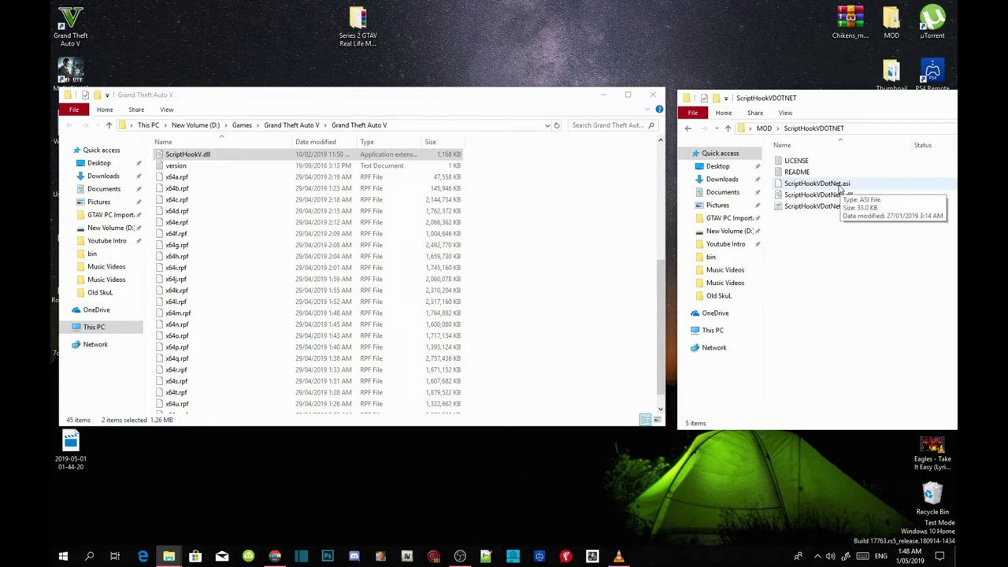
{"action": "left_click", "coordinate": [841, 186]}
{"action": "left_click", "coordinate": [827, 205], "text": "shift"}
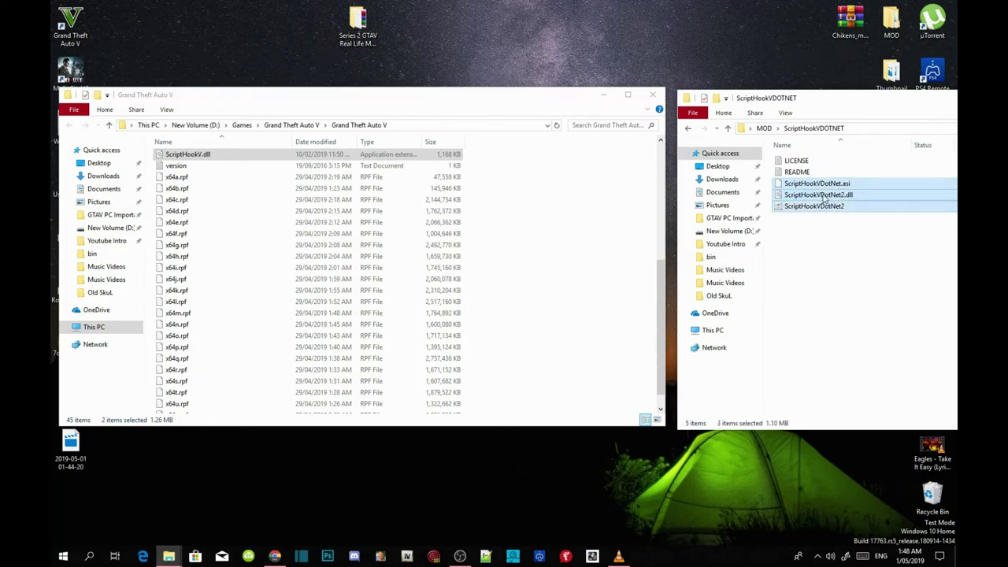
{"action": "left_click_drag", "start_coordinate": [824, 198], "coordinate": [555, 324]}
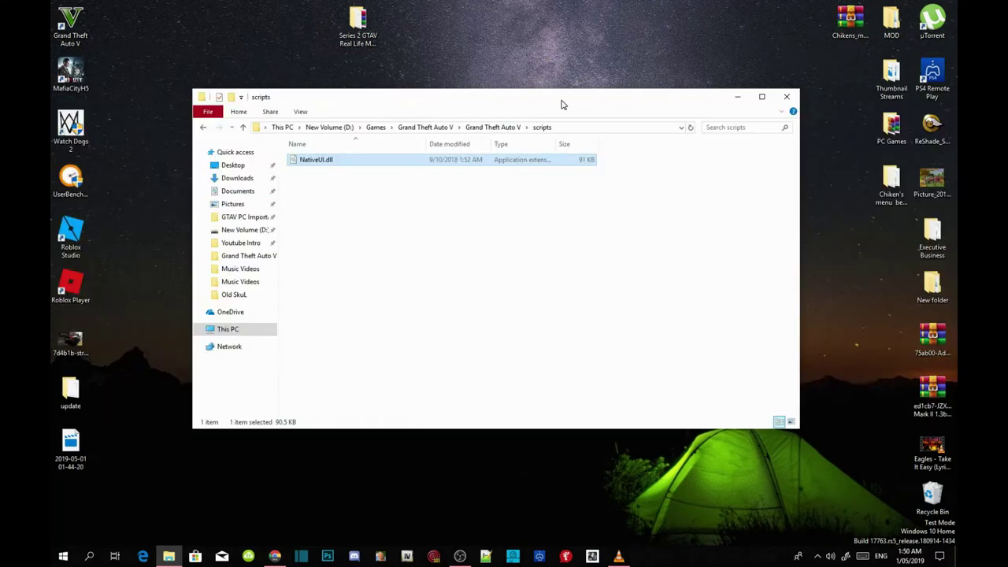
{"action": "left_click", "coordinate": [516, 130]}
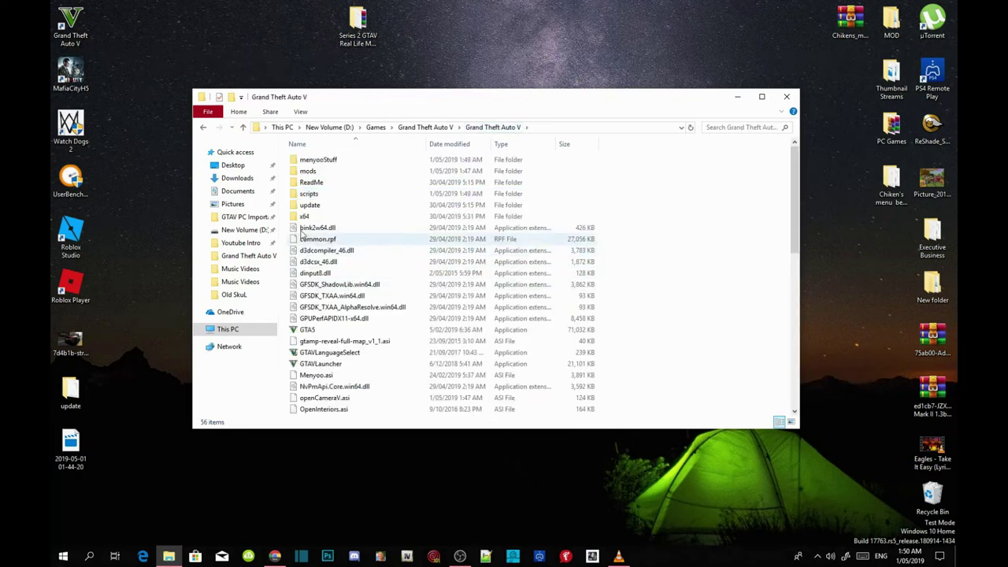
Step: Copy the desktop update folder and paste it into the game's empty mods folder
{"action": "double_click", "coordinate": [318, 174]}
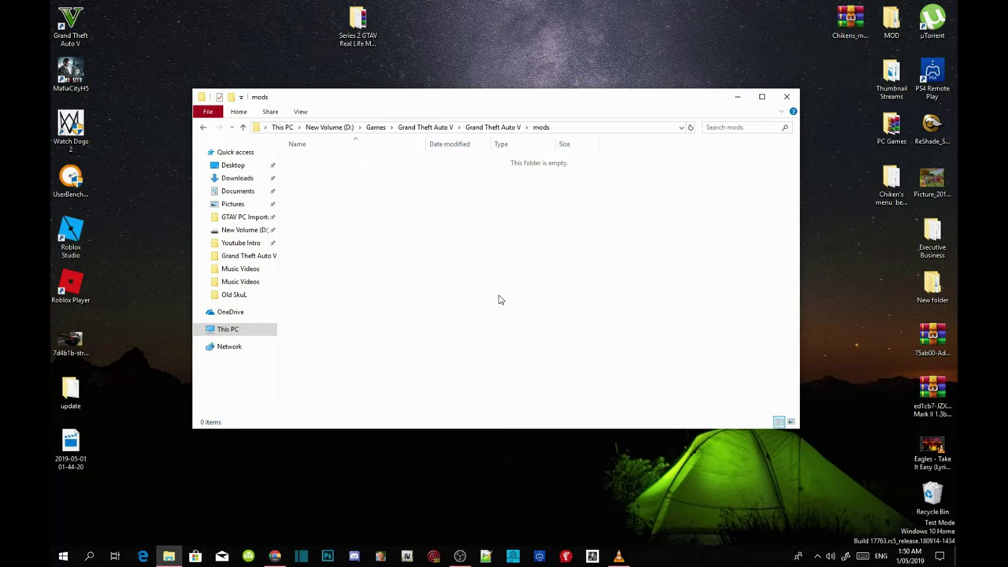
{"action": "right_click", "coordinate": [81, 405]}
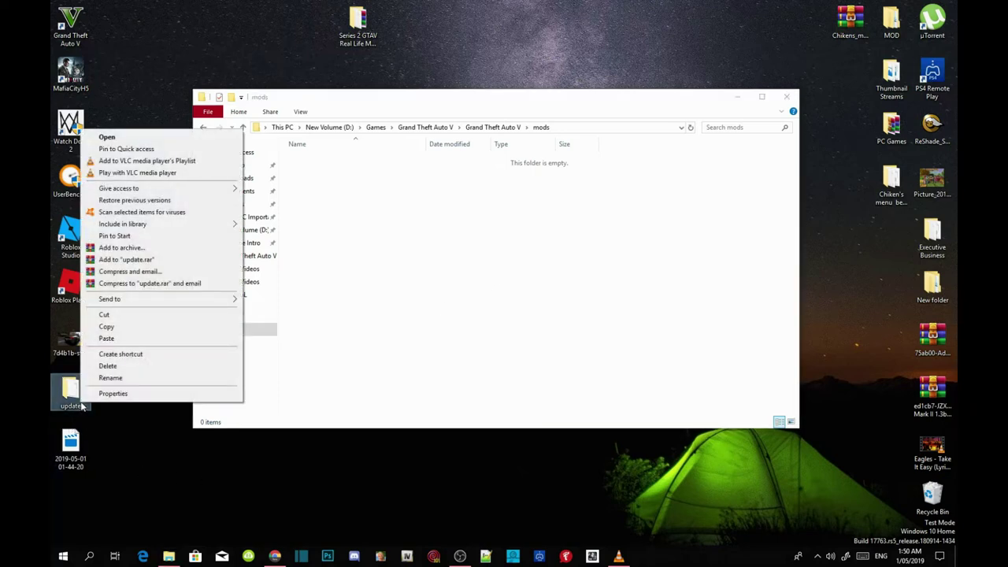
{"action": "left_click", "coordinate": [107, 326]}
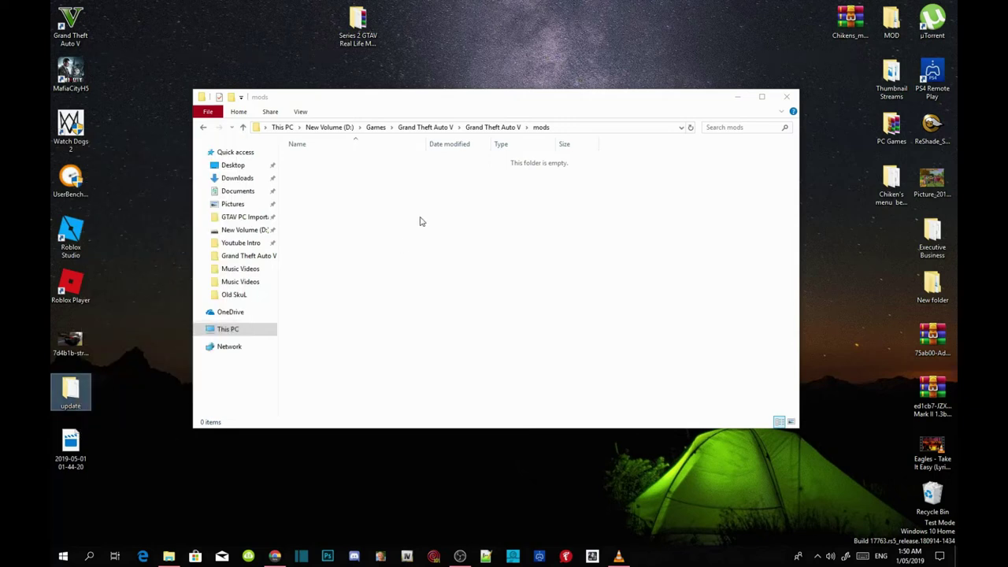
{"action": "right_click", "coordinate": [442, 200]}
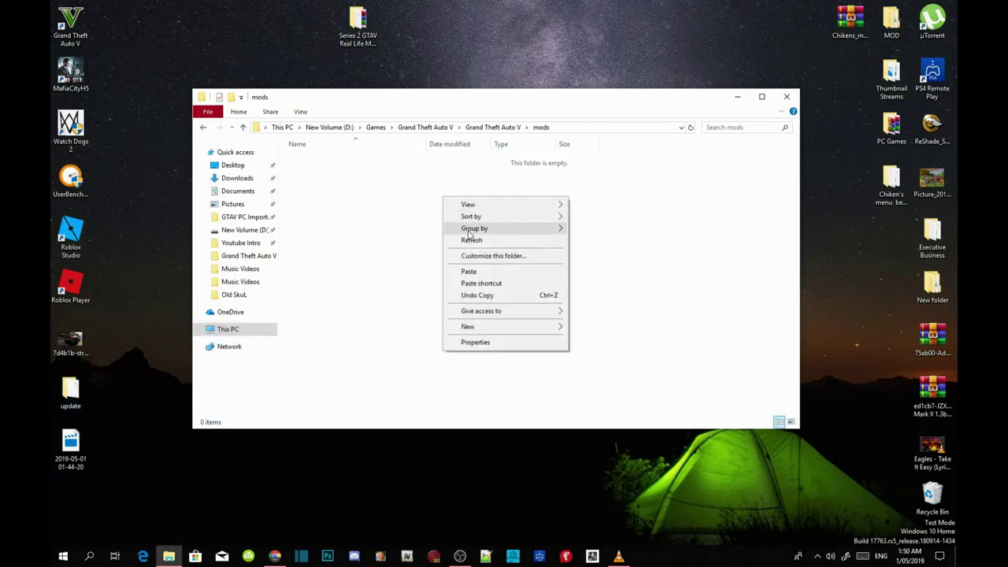
{"action": "left_click", "coordinate": [470, 272]}
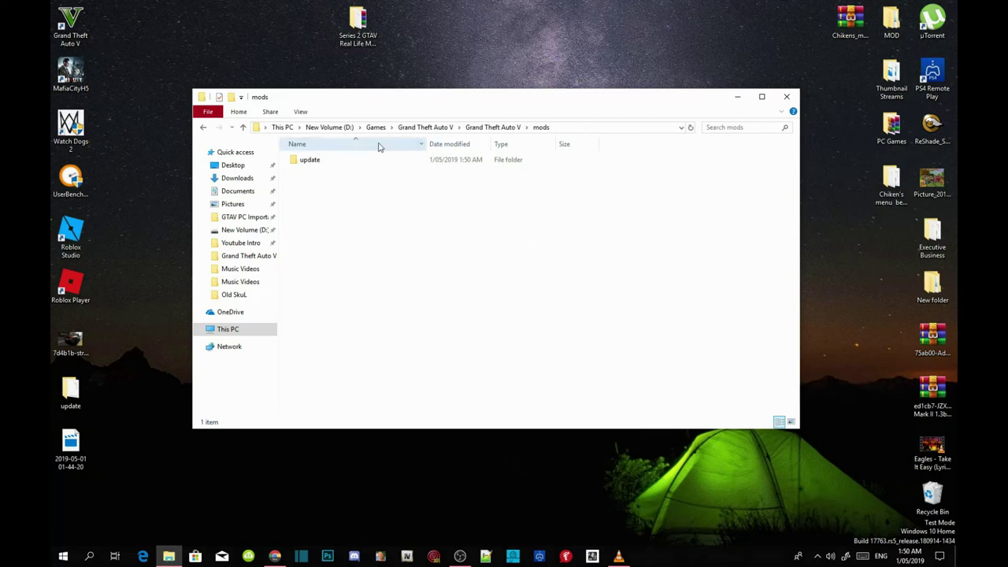
Step: Browse into mods\update\x64\dlcpacks to check its contents, then return to Grand Theft Auto V
{"action": "left_click", "coordinate": [481, 129]}
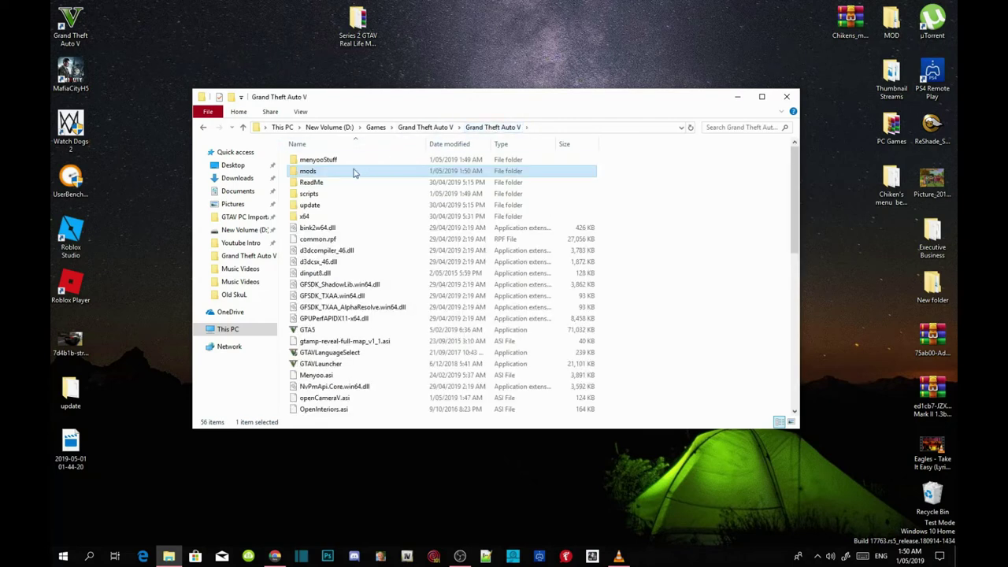
{"action": "double_click", "coordinate": [315, 168]}
{"action": "double_click", "coordinate": [321, 161]}
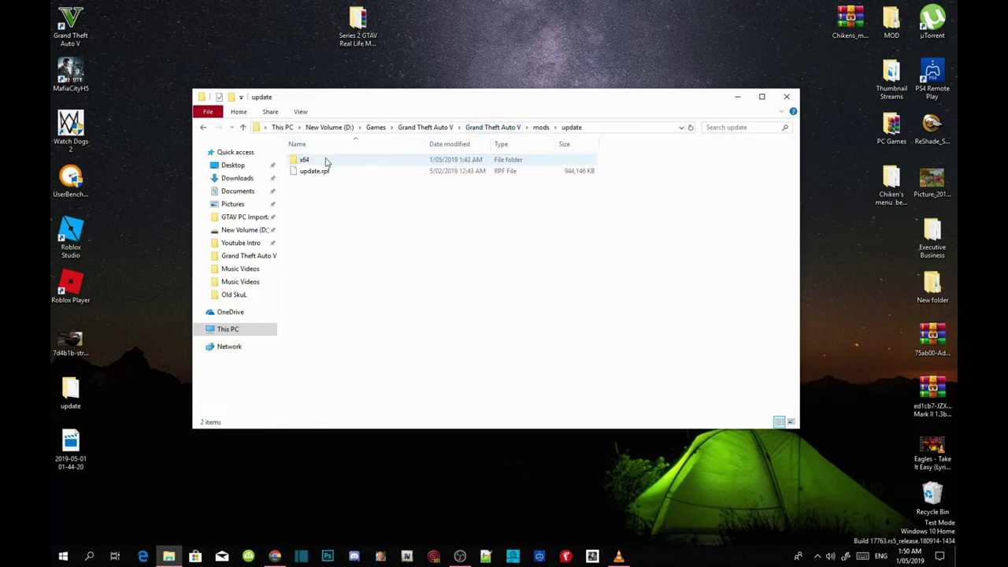
{"action": "double_click", "coordinate": [326, 161]}
{"action": "double_click", "coordinate": [330, 171]}
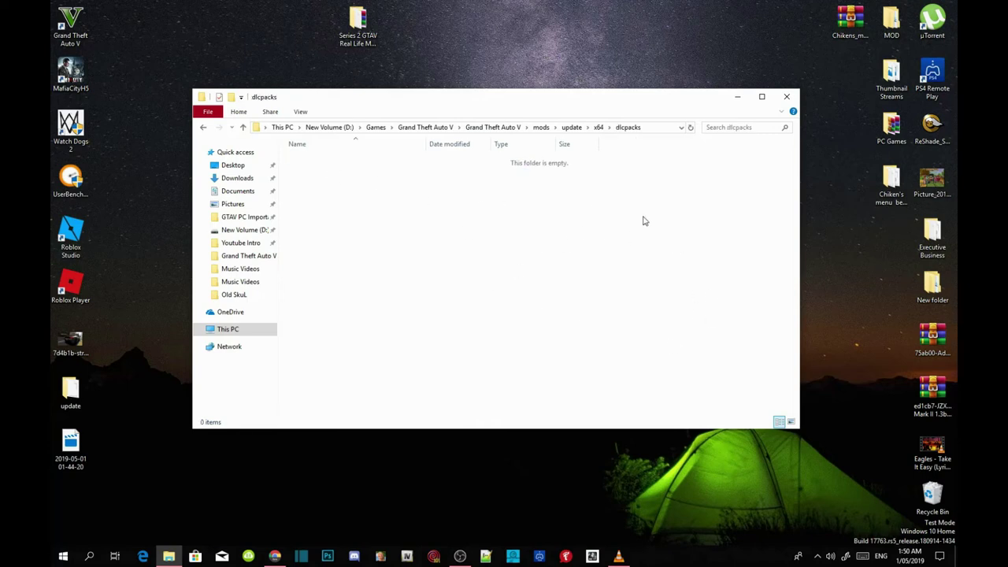
{"action": "left_click", "coordinate": [487, 128]}
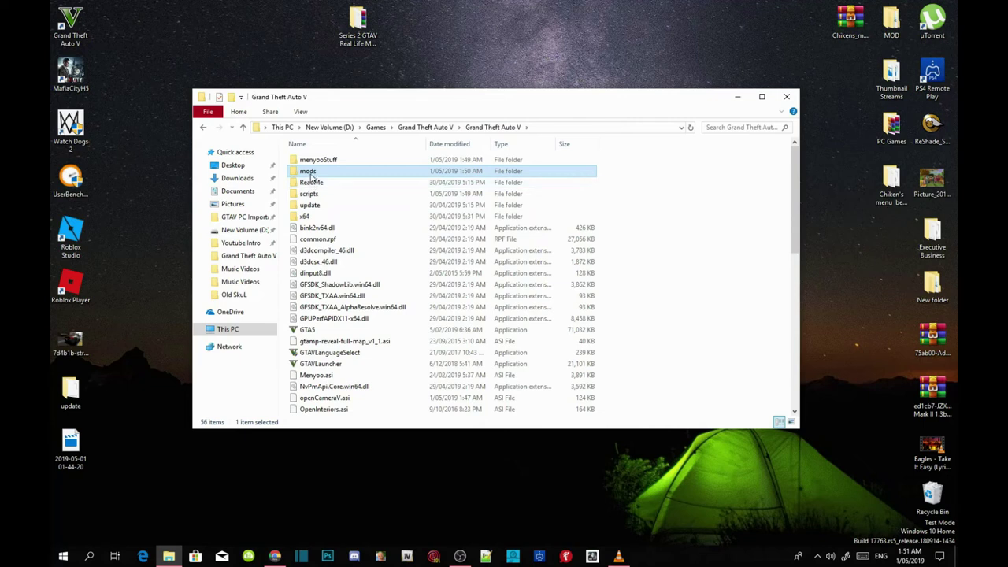
Step: Delete the update copy from mods, then select the game's own update folder
{"action": "double_click", "coordinate": [308, 172]}
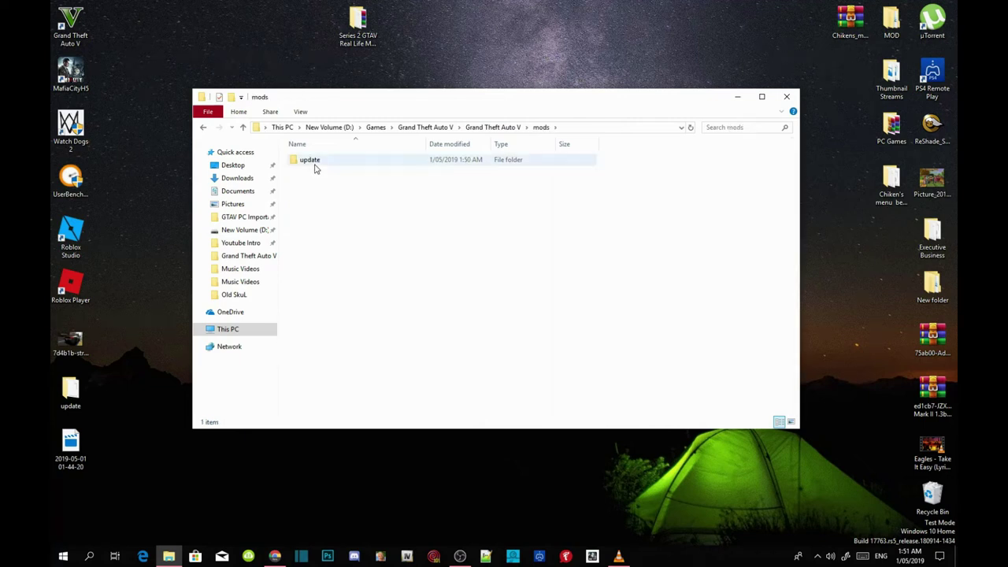
{"action": "right_click", "coordinate": [315, 162]}
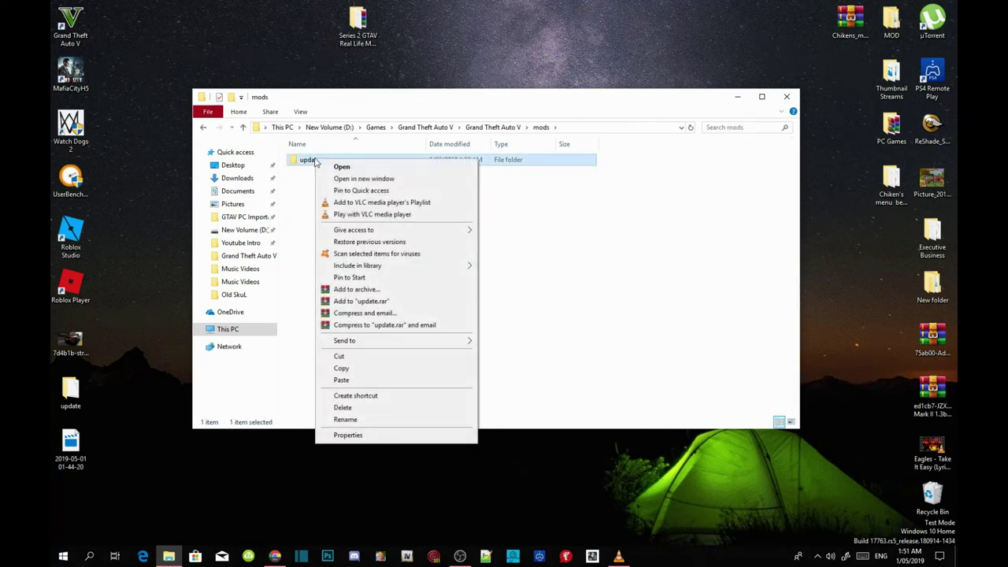
{"action": "left_click", "coordinate": [350, 412]}
{"action": "left_click", "coordinate": [492, 127]}
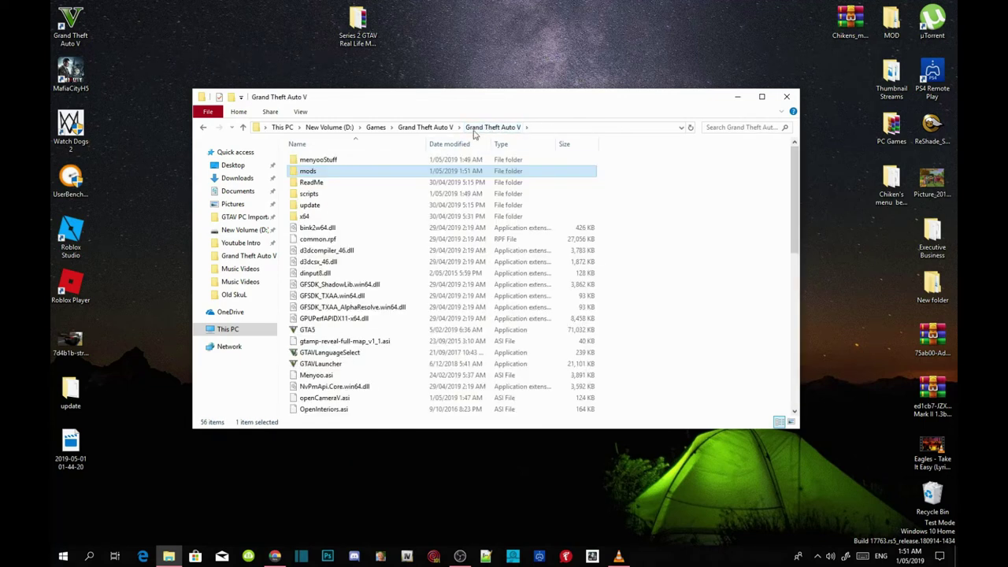
{"action": "left_click", "coordinate": [314, 207]}
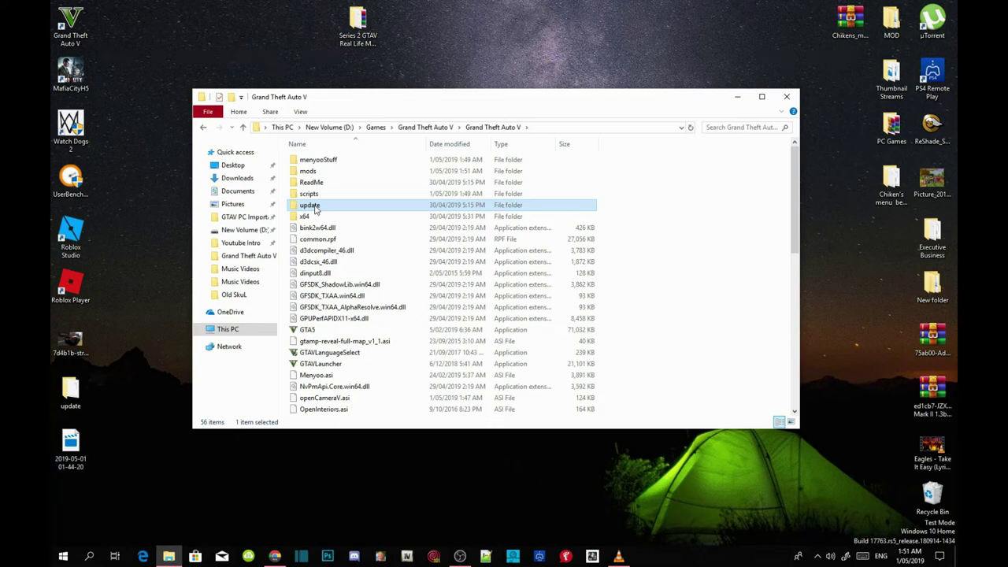
Step: Check the game's update folder is 29.6 GB with 61 files and 50 folders, then copy it
{"action": "right_click", "coordinate": [314, 208]}
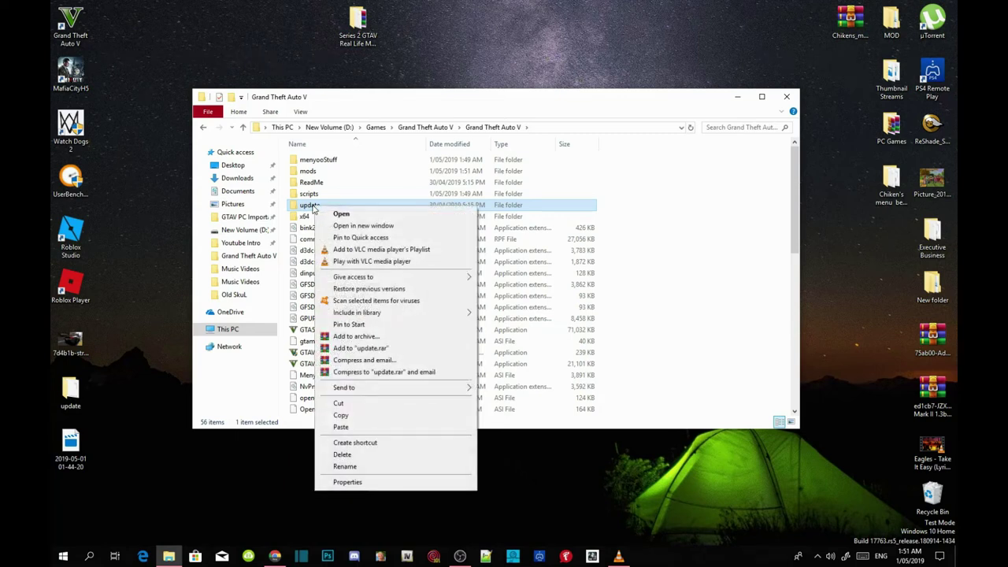
{"action": "left_click", "coordinate": [351, 481]}
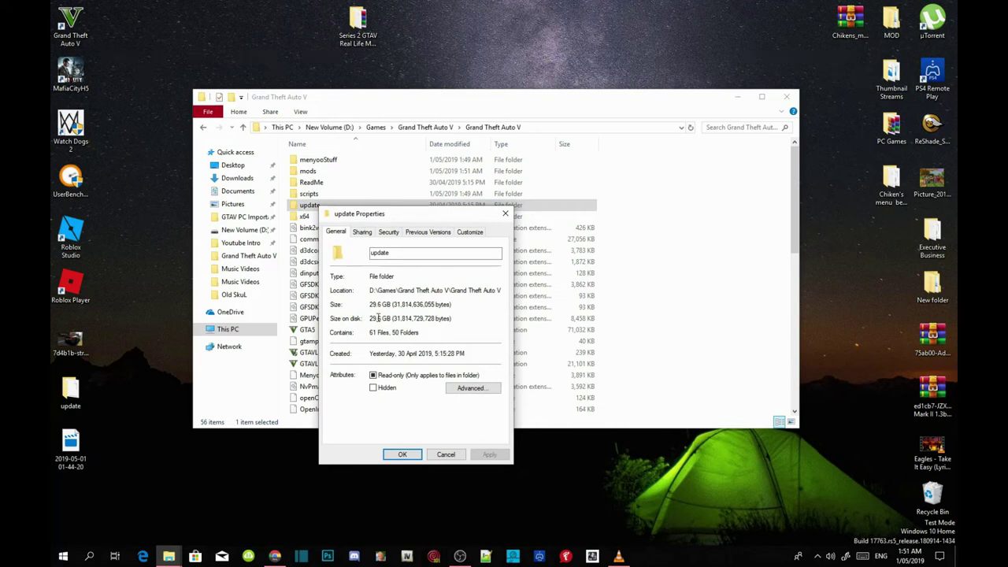
{"action": "left_click", "coordinate": [506, 215]}
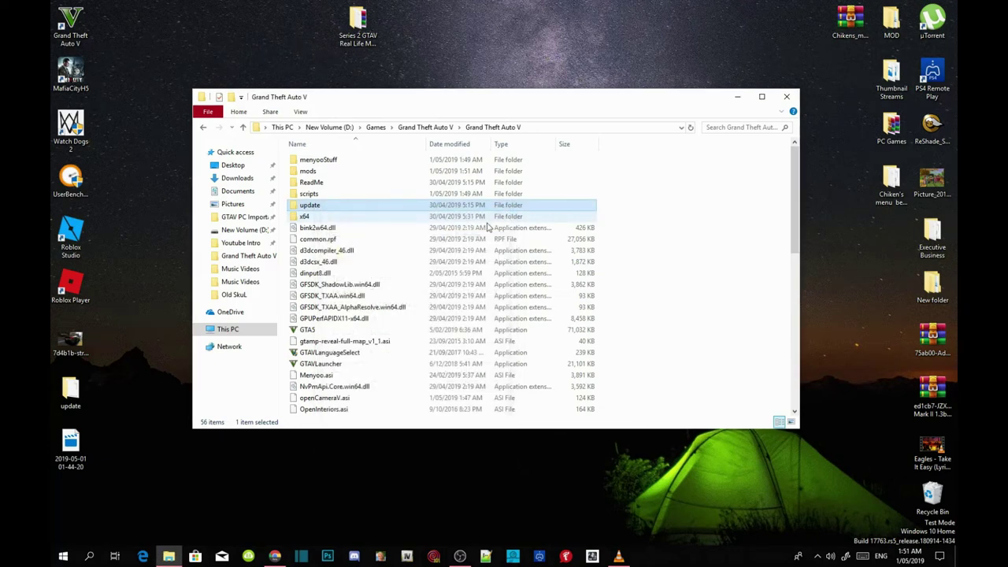
{"action": "right_click", "coordinate": [312, 209]}
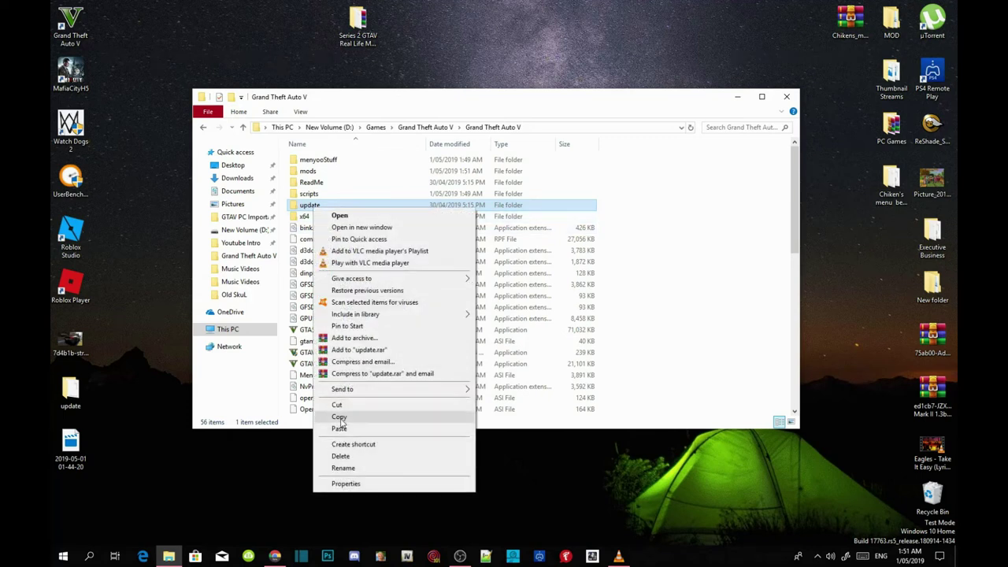
{"action": "left_click", "coordinate": [340, 419]}
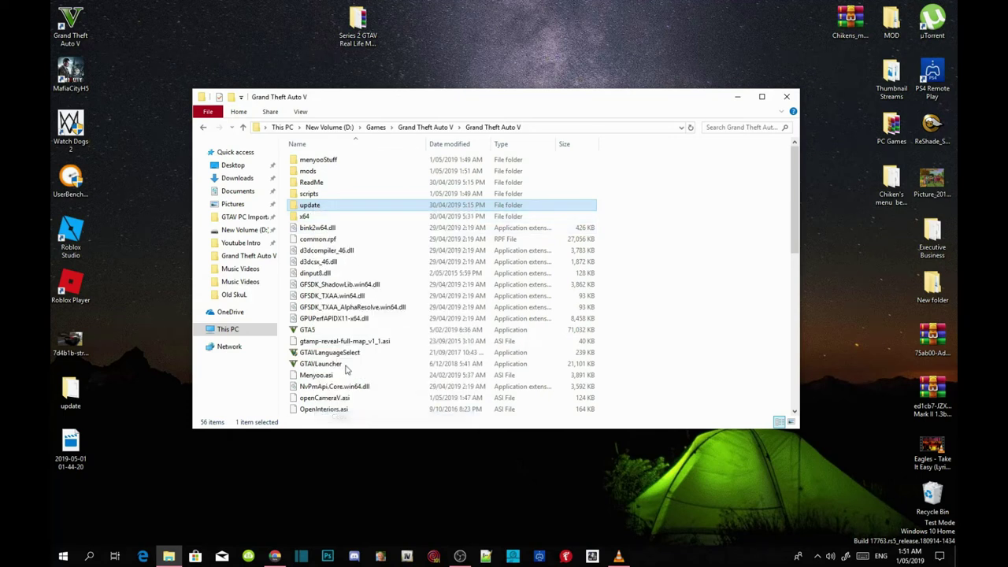
Step: Paste the update folder into mods and confirm the copy is 29.6 GB, 61 files, 50 folders
{"action": "right_click", "coordinate": [319, 175]}
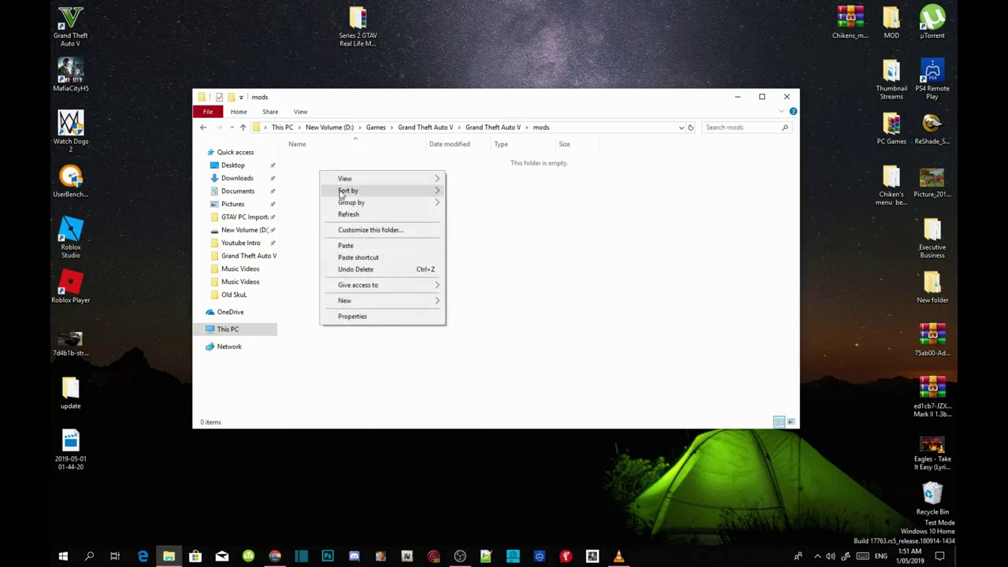
{"action": "left_click", "coordinate": [345, 246]}
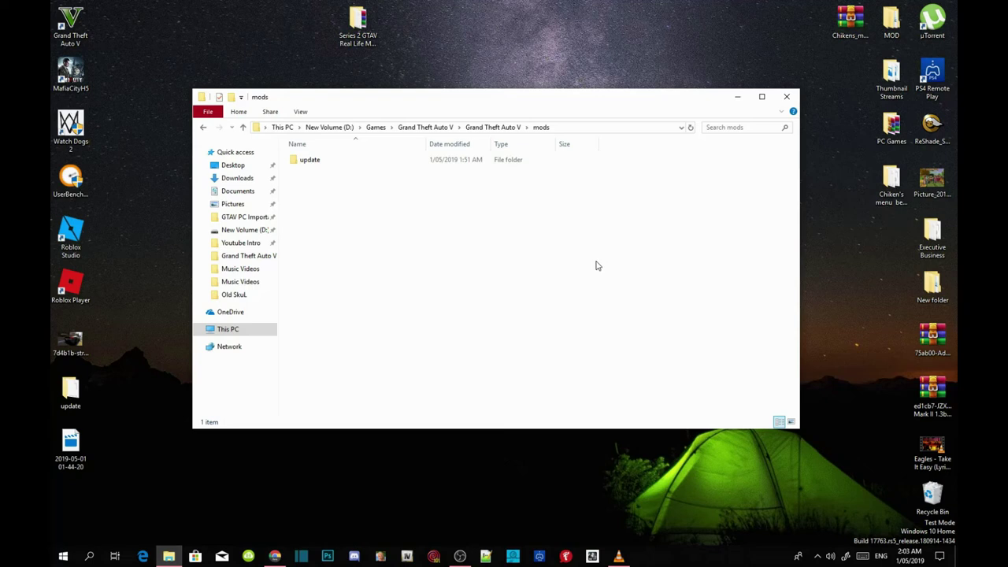
{"action": "left_click", "coordinate": [313, 161]}
{"action": "right_click", "coordinate": [313, 161]}
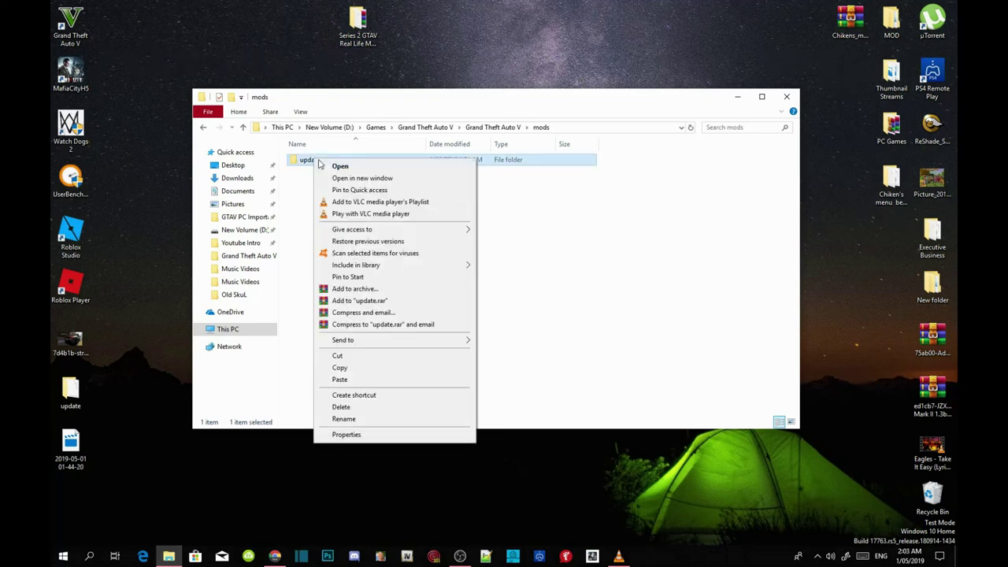
{"action": "left_click", "coordinate": [351, 436]}
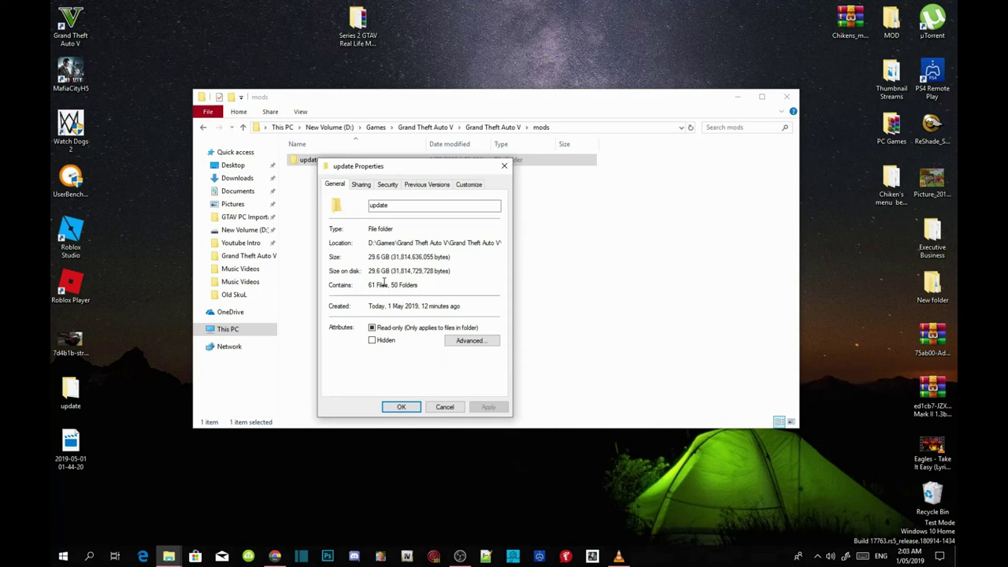
{"action": "key", "text": "Escape"}
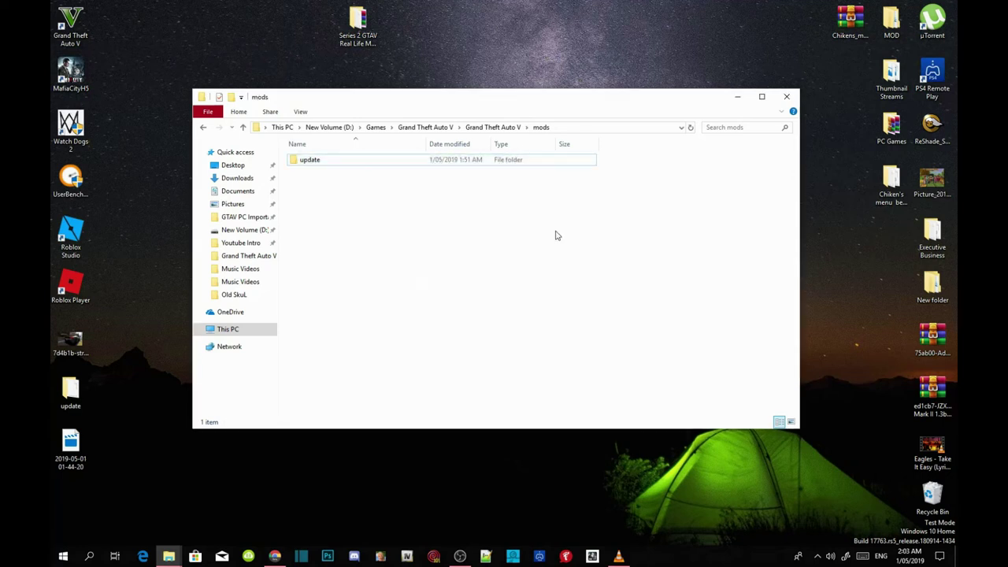
Step: Open mods\update\x64\dlcpacks and delete all 46 DLC pack folders
{"action": "left_click", "coordinate": [320, 162]}
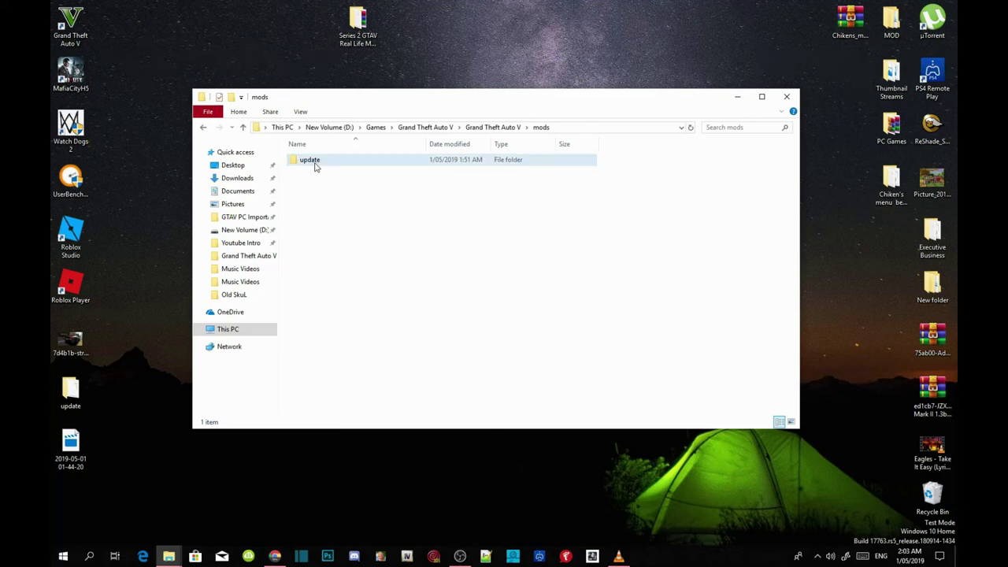
{"action": "double_click", "coordinate": [314, 161]}
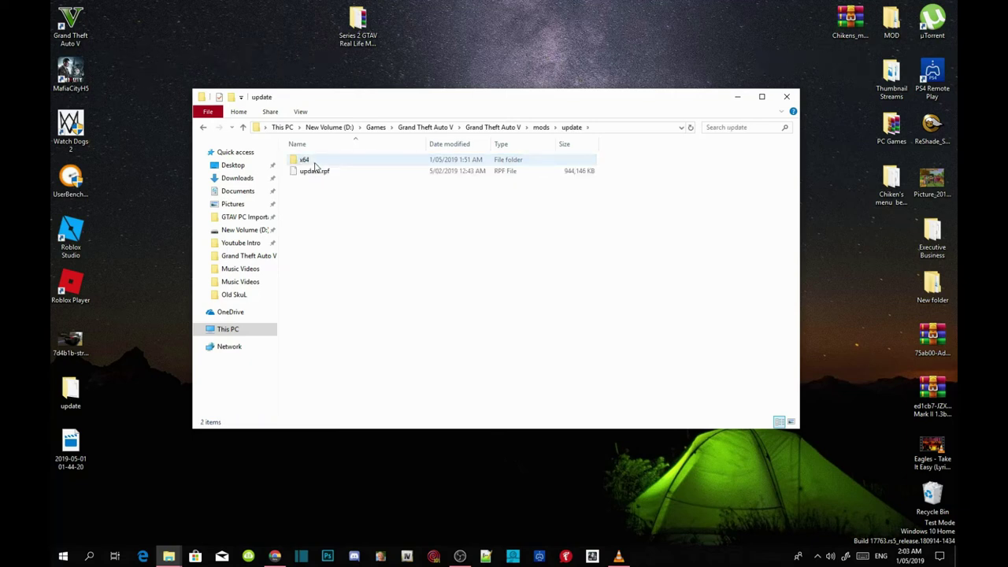
{"action": "double_click", "coordinate": [314, 162]}
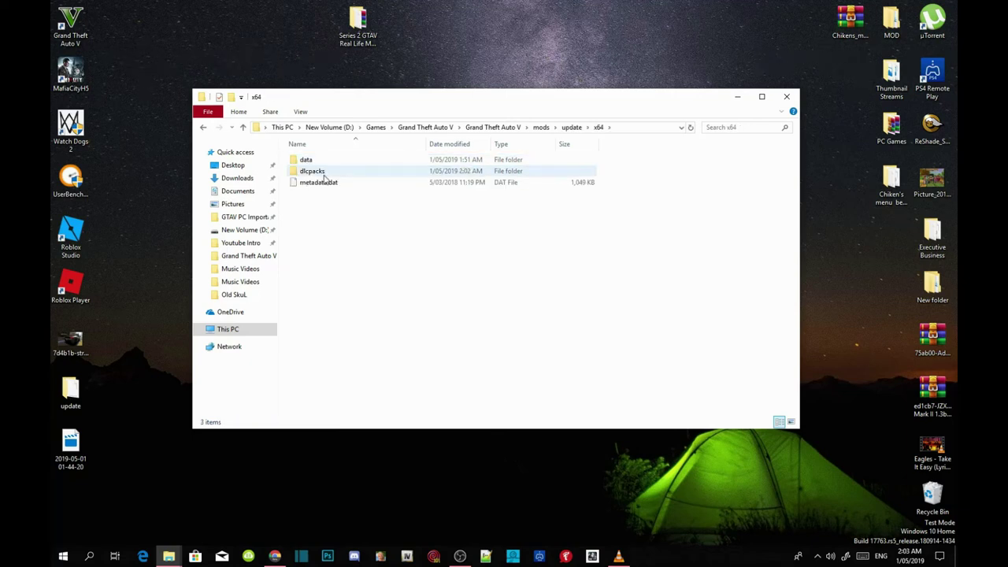
{"action": "double_click", "coordinate": [313, 170]}
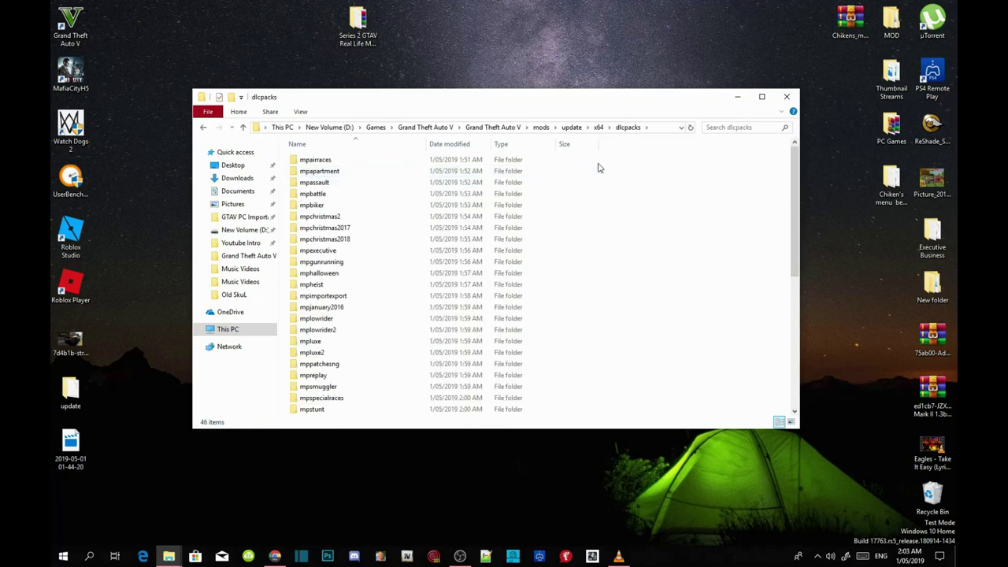
{"action": "left_click_drag", "start_coordinate": [624, 160], "coordinate": [437, 445]}
{"action": "right_click", "coordinate": [430, 189]}
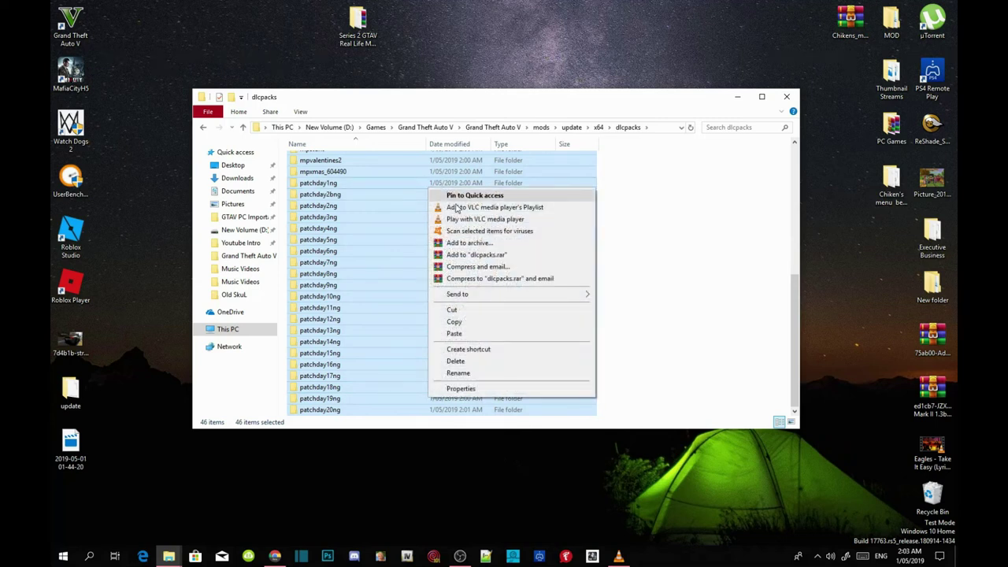
{"action": "left_click", "coordinate": [454, 362]}
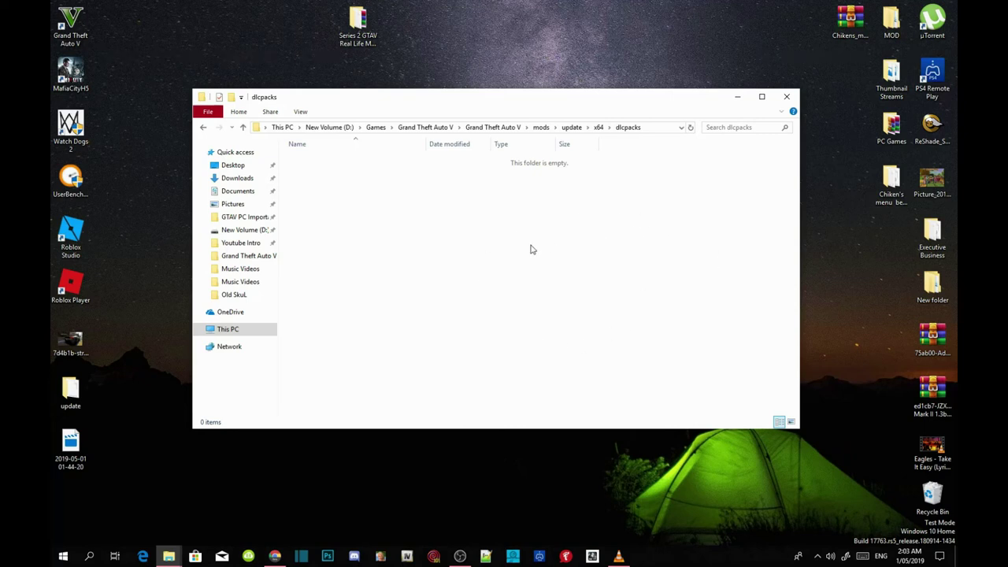
{"action": "left_click", "coordinate": [512, 128]}
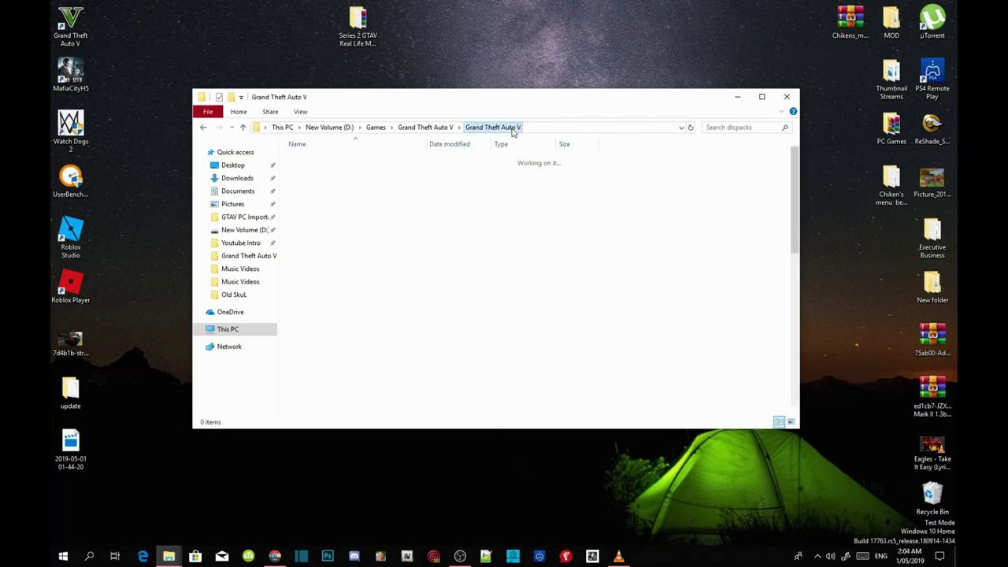
{"action": "left_click", "coordinate": [762, 264]}
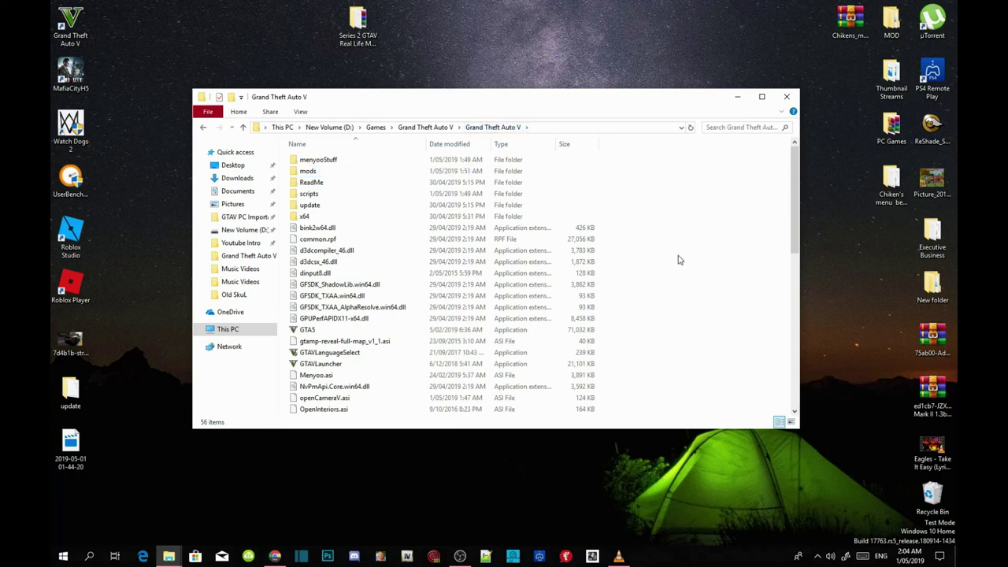
{"action": "scroll", "coordinate": [683, 249], "scroll_direction": "down", "scroll_amount": 4}
{"action": "scroll", "coordinate": [684, 250], "scroll_direction": "down", "scroll_amount": 7}
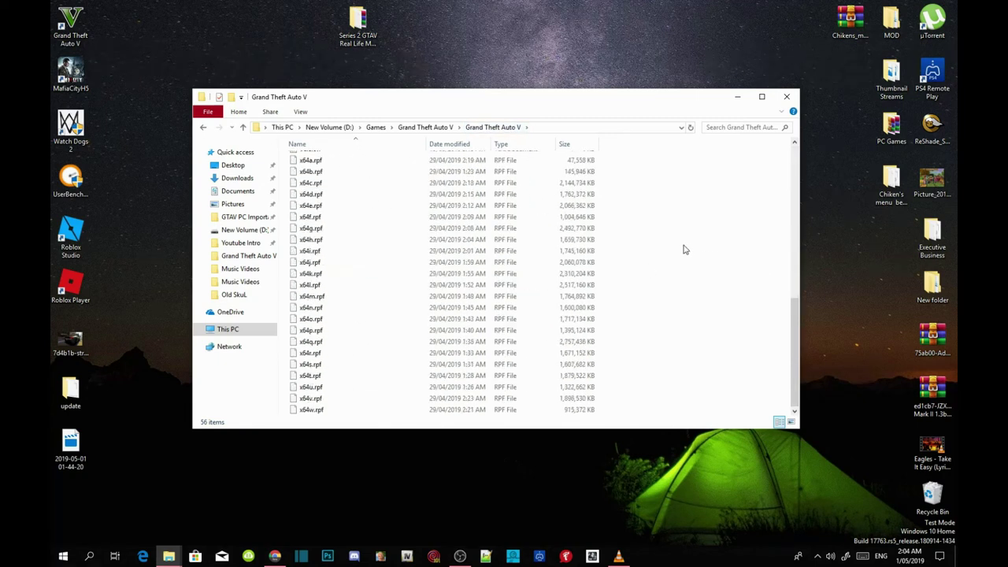
{"action": "scroll", "coordinate": [683, 250], "scroll_direction": "up", "scroll_amount": 11}
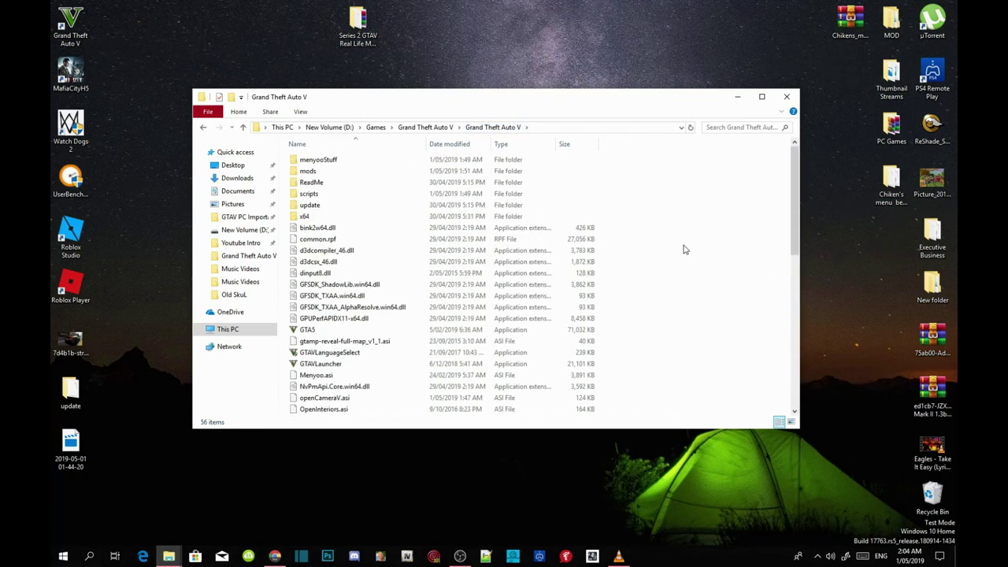
{"action": "left_click", "coordinate": [309, 175]}
{"action": "double_click", "coordinate": [309, 171]}
{"action": "double_click", "coordinate": [315, 161]}
{"action": "double_click", "coordinate": [315, 161]}
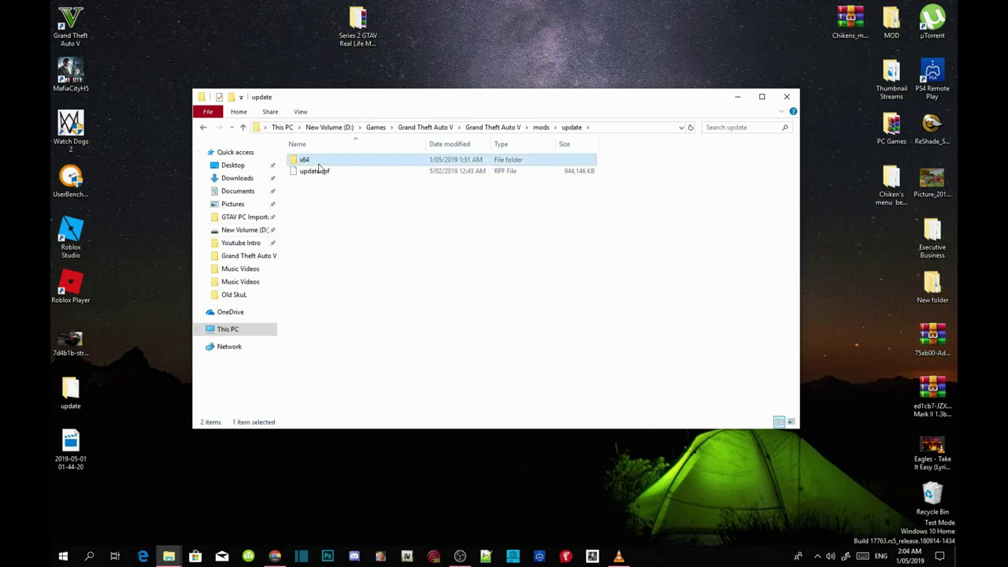
{"action": "double_click", "coordinate": [321, 174]}
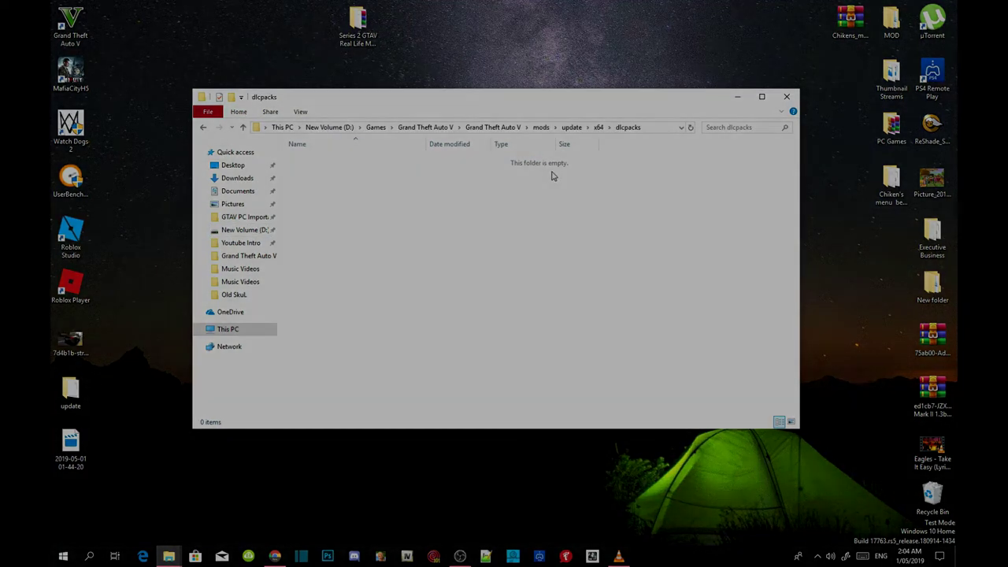